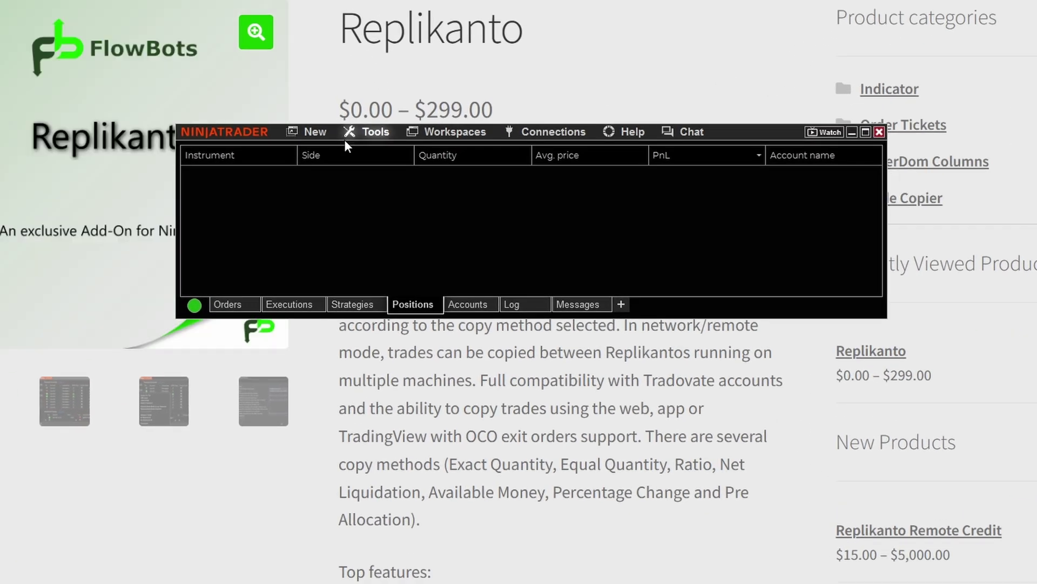
Step: Start and cancel a NinjaScript Add-On import, then find Replikanto under New > FlowBots
{"action": "left_click", "coordinate": [378, 137]}
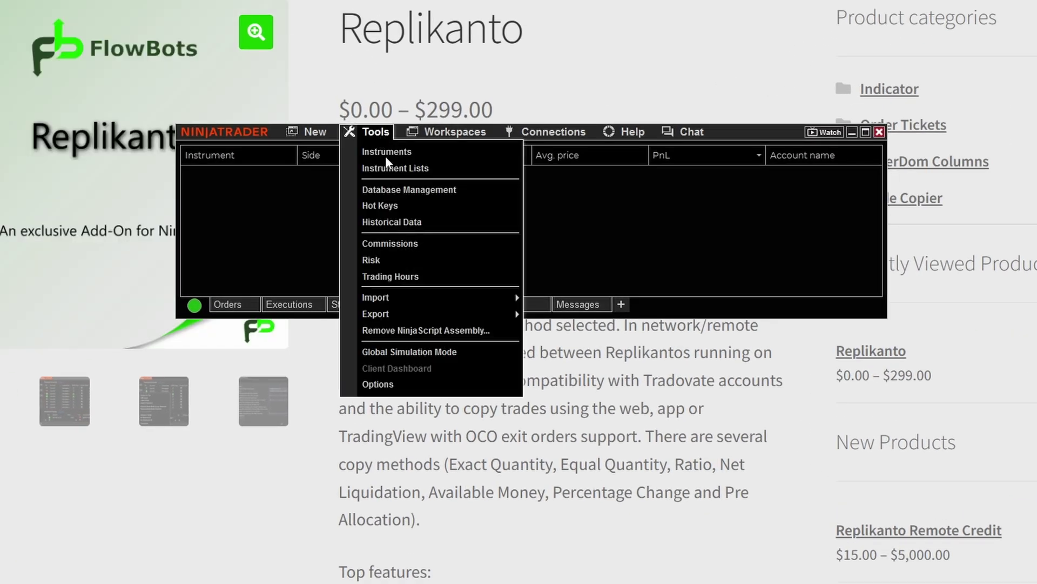
{"action": "mouse_move", "coordinate": [432, 297]}
{"action": "left_click", "coordinate": [574, 338]}
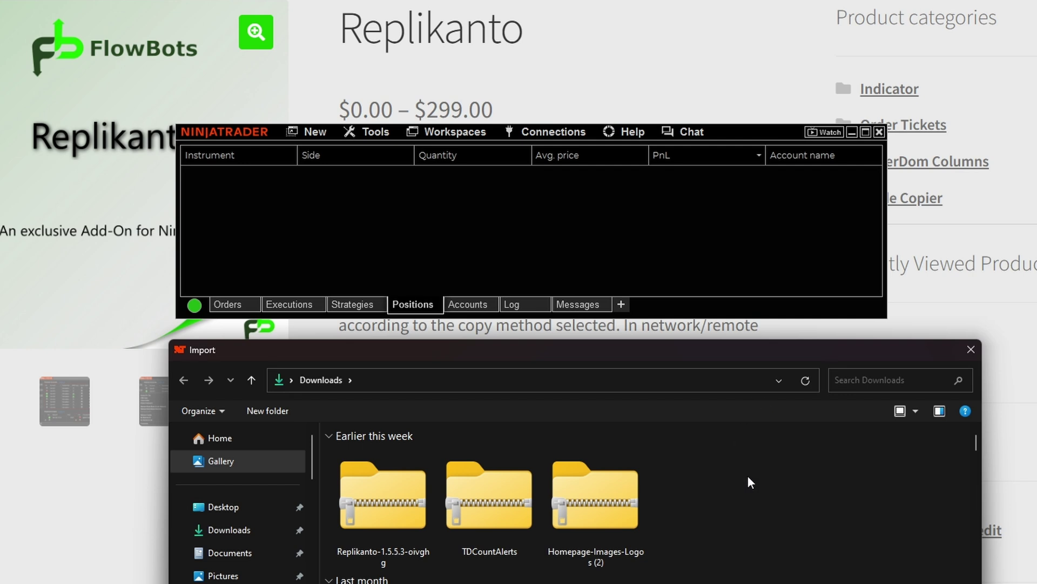
{"action": "key", "text": "Escape"}
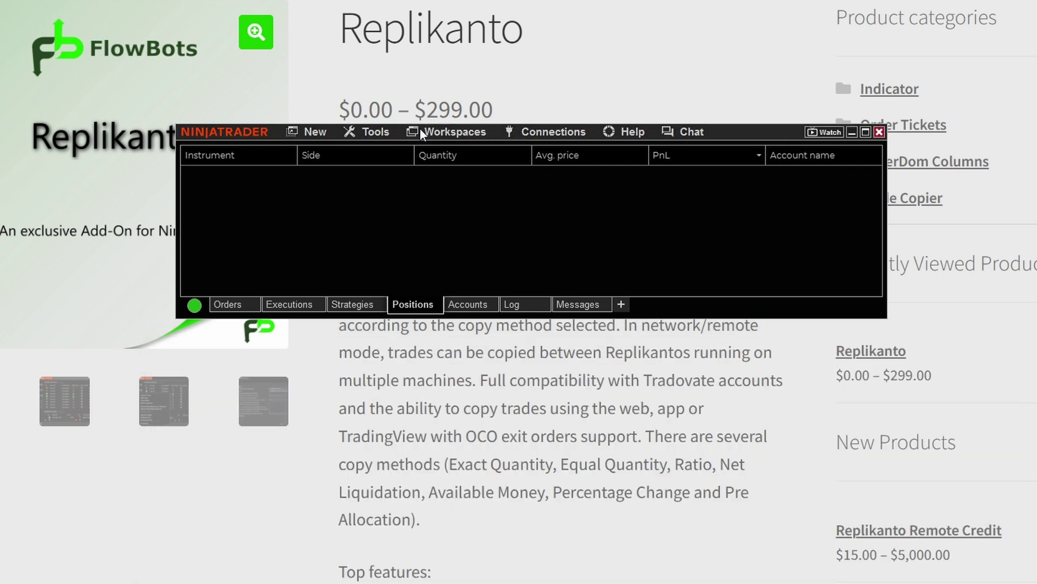
{"action": "left_click", "coordinate": [316, 135]}
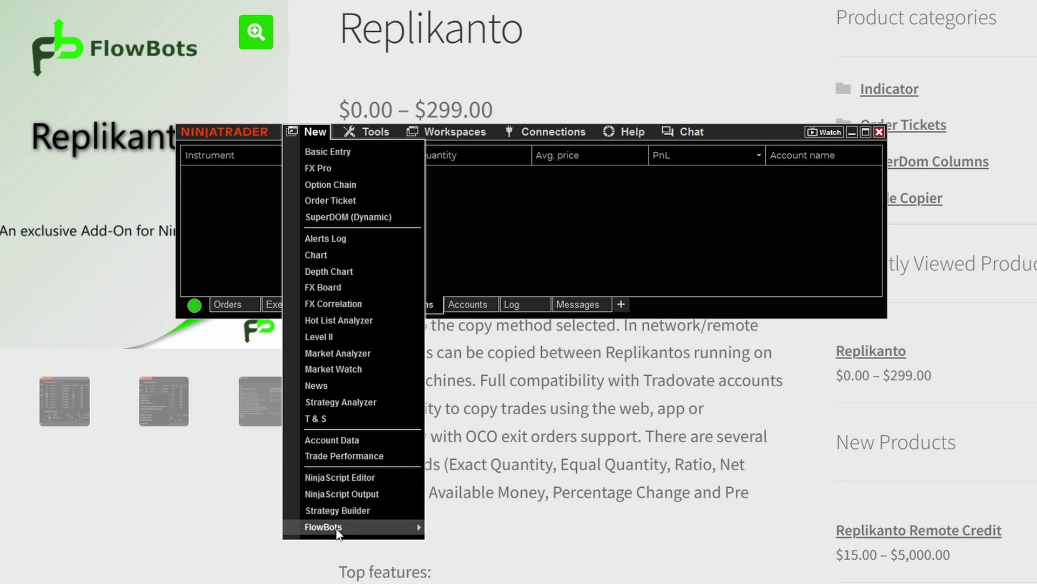
{"action": "mouse_move", "coordinate": [323, 531]}
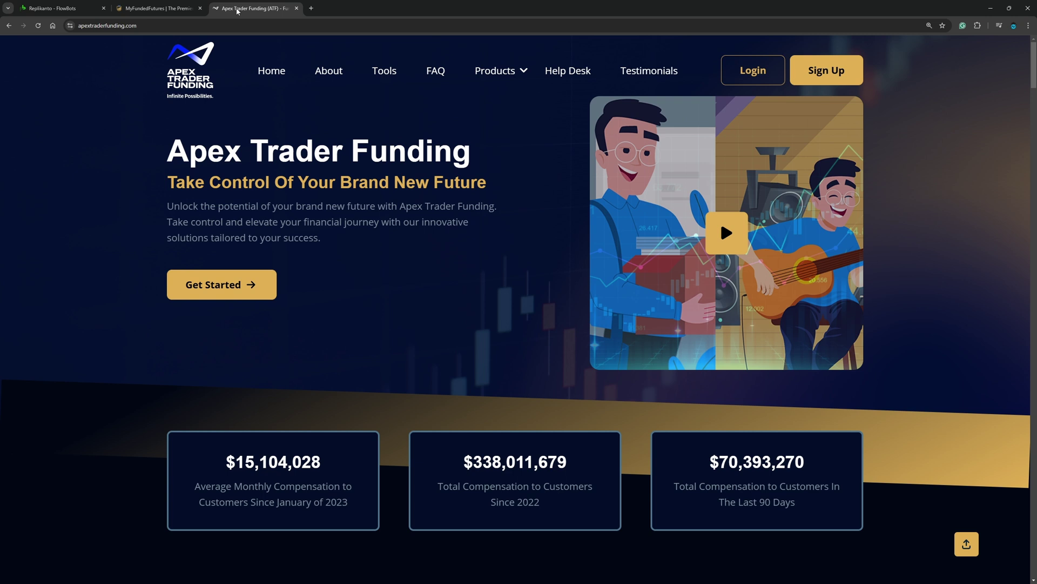
Step: Switch Chrome to the MyFundedFutures pricing page
{"action": "left_click", "coordinate": [160, 9]}
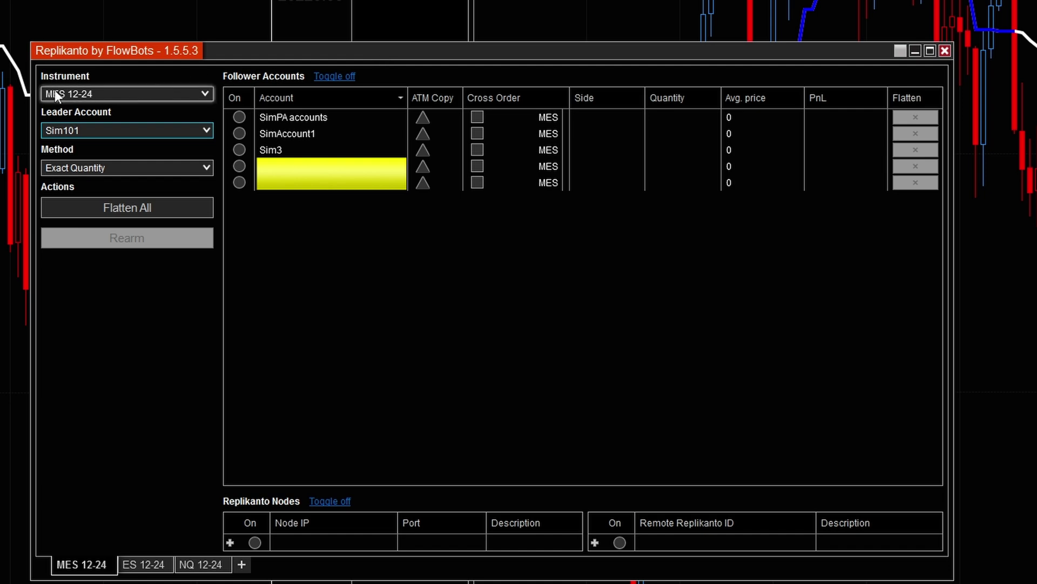
Step: Set Replikanto's instrument to NQ 12-24 and switch on the Sim3 follower
{"action": "left_click", "coordinate": [203, 93]}
{"action": "left_click", "coordinate": [142, 114]}
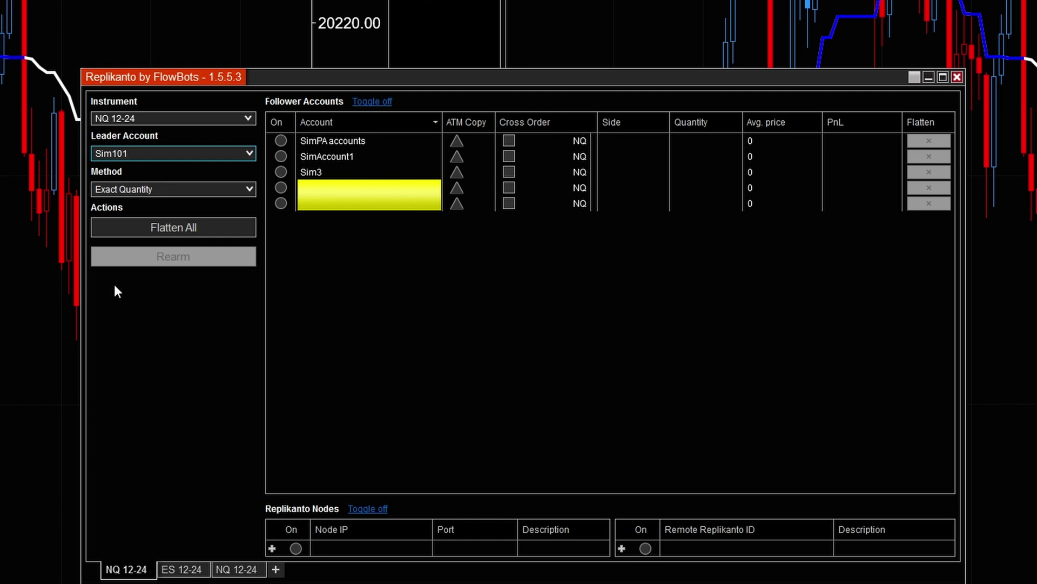
{"action": "left_click", "coordinate": [281, 171]}
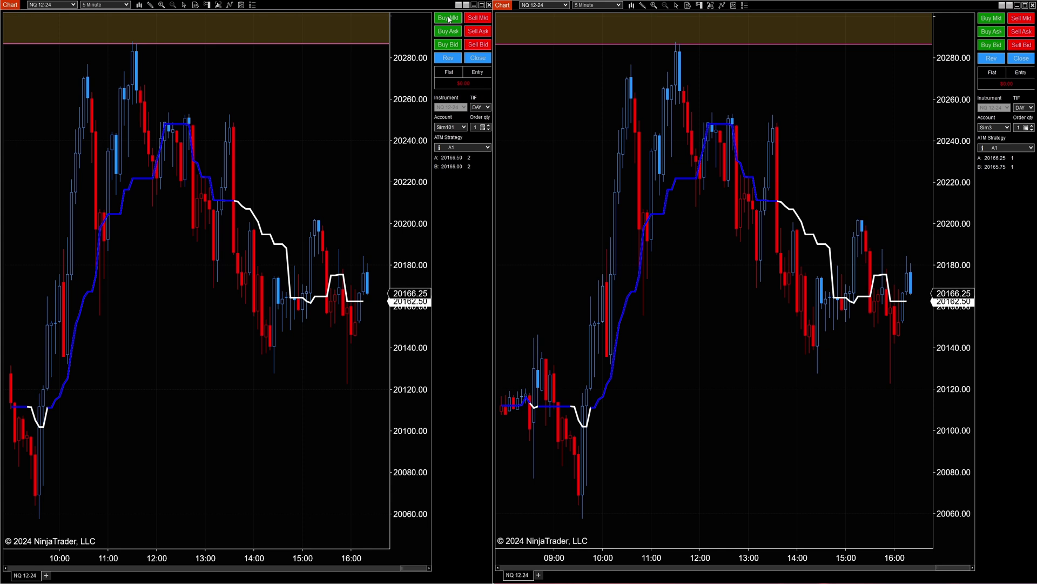
Step: Buy and close one NQ contract at market, then select the Atest ATM strategy
{"action": "left_click", "coordinate": [449, 19]}
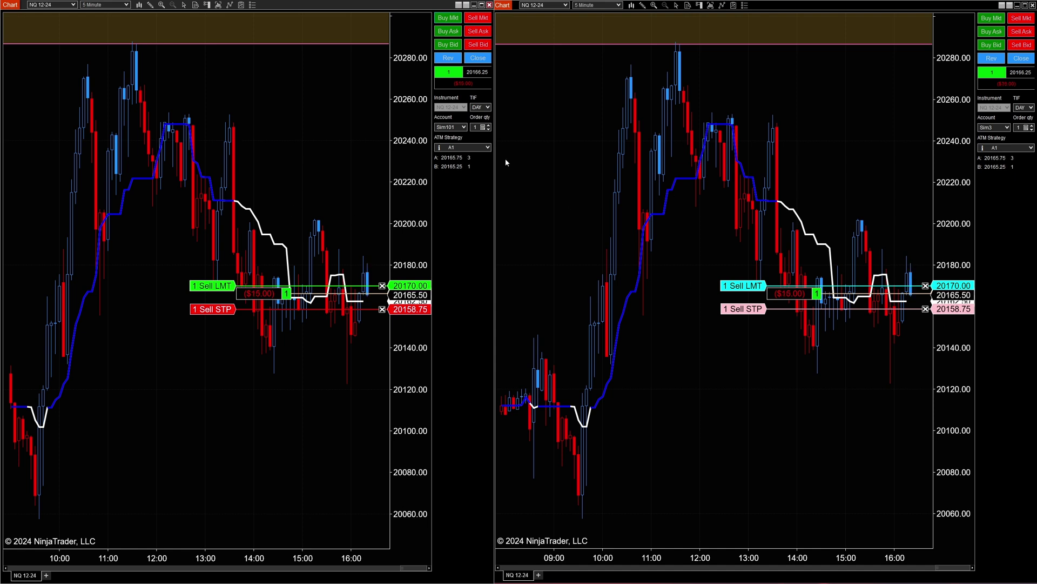
{"action": "left_click", "coordinate": [476, 61]}
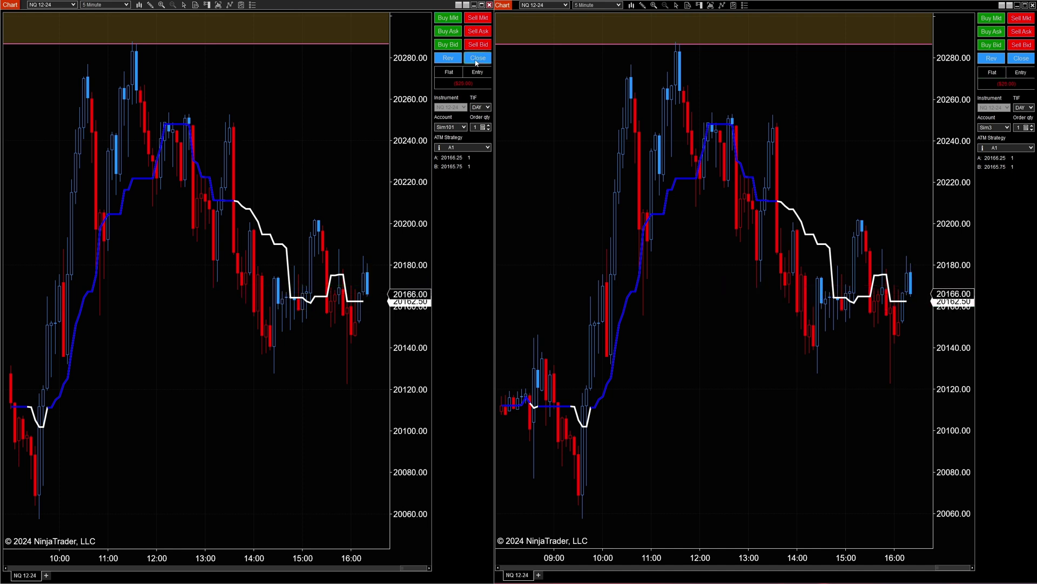
{"action": "left_click", "coordinate": [471, 148]}
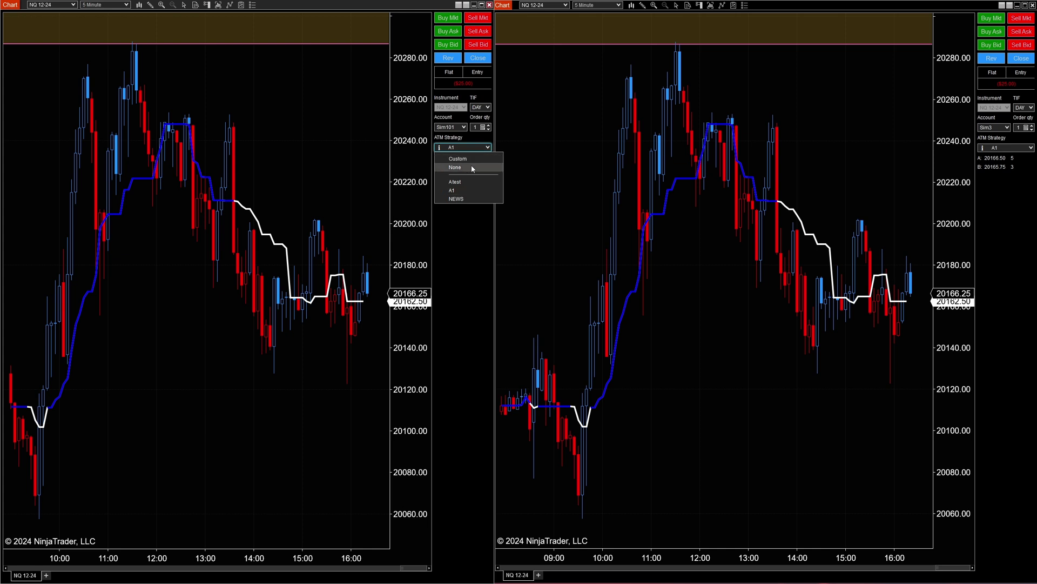
{"action": "left_click", "coordinate": [467, 182]}
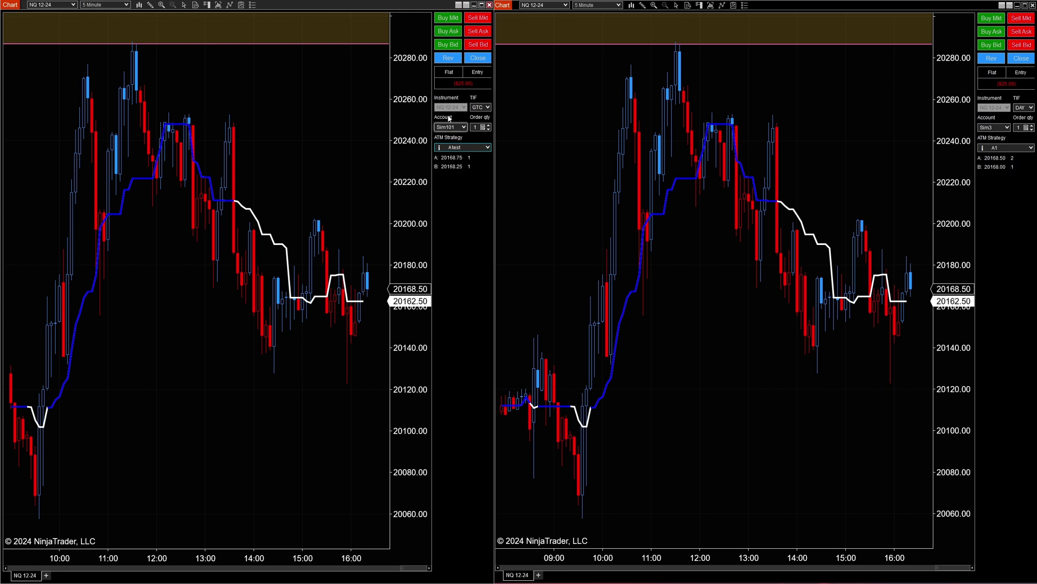
Step: Buy one NQ with Atest brackets, target 20205.50 and stop 20118.50, and close the follower's copy
{"action": "left_click", "coordinate": [442, 20]}
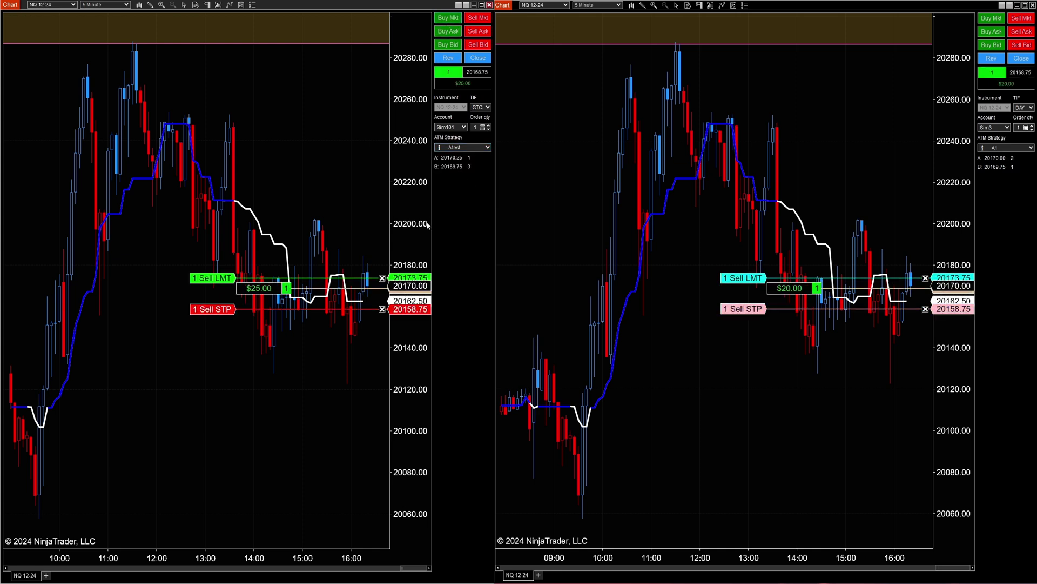
{"action": "mouse_move", "coordinate": [362, 279]}
{"action": "left_mouse_down"}
{"action": "mouse_move", "coordinate": [273, 259]}
{"action": "mouse_move", "coordinate": [232, 213]}
{"action": "left_mouse_up"}
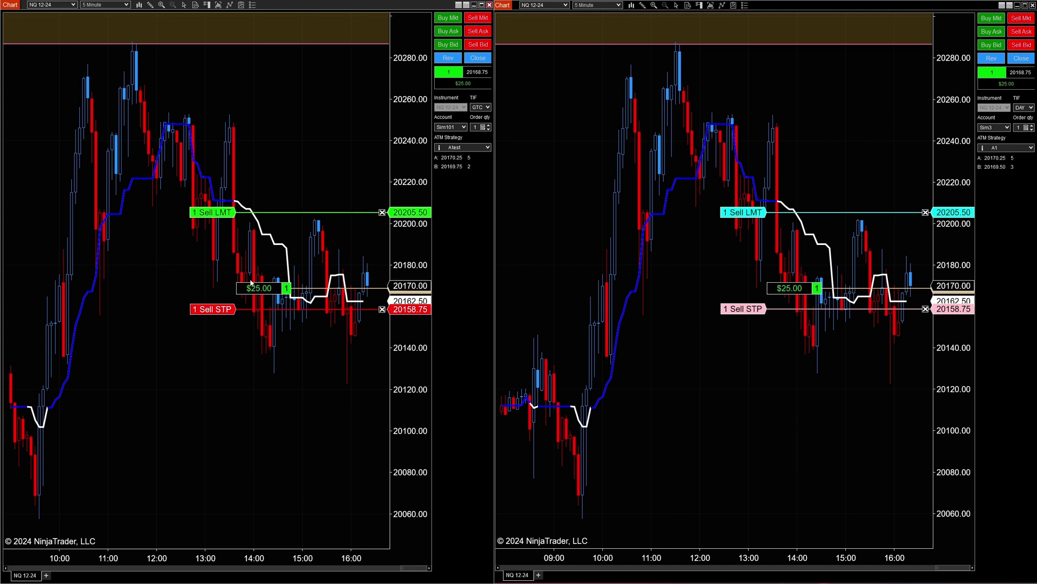
{"action": "left_click_drag", "start_coordinate": [227, 313], "coordinate": [223, 395]}
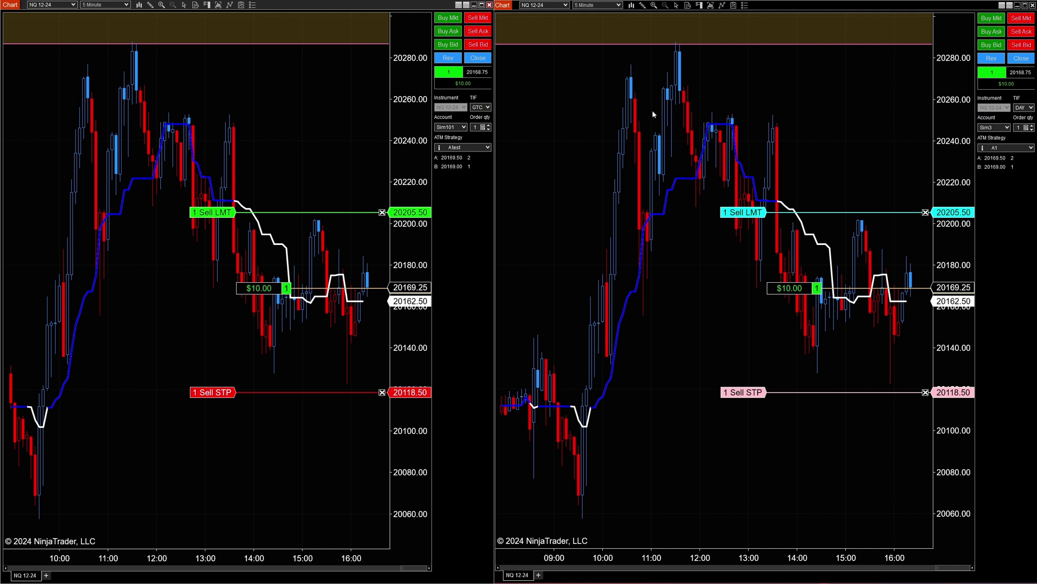
{"action": "left_click", "coordinate": [1021, 58]}
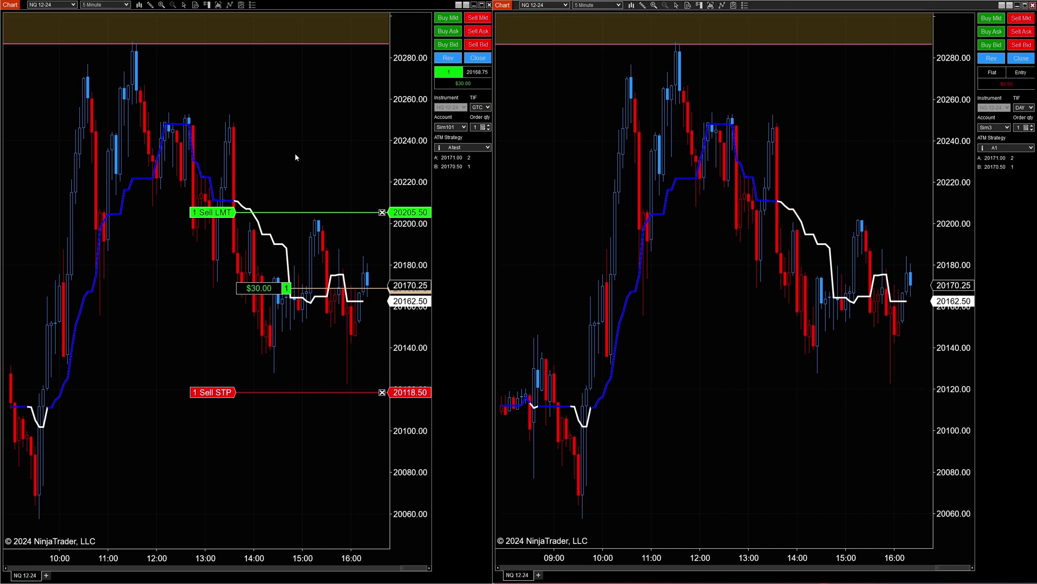
Step: Close the leader, rebuy one NQ, move target to 20201.25 and stops lower, then close everything
{"action": "left_click", "coordinate": [478, 57]}
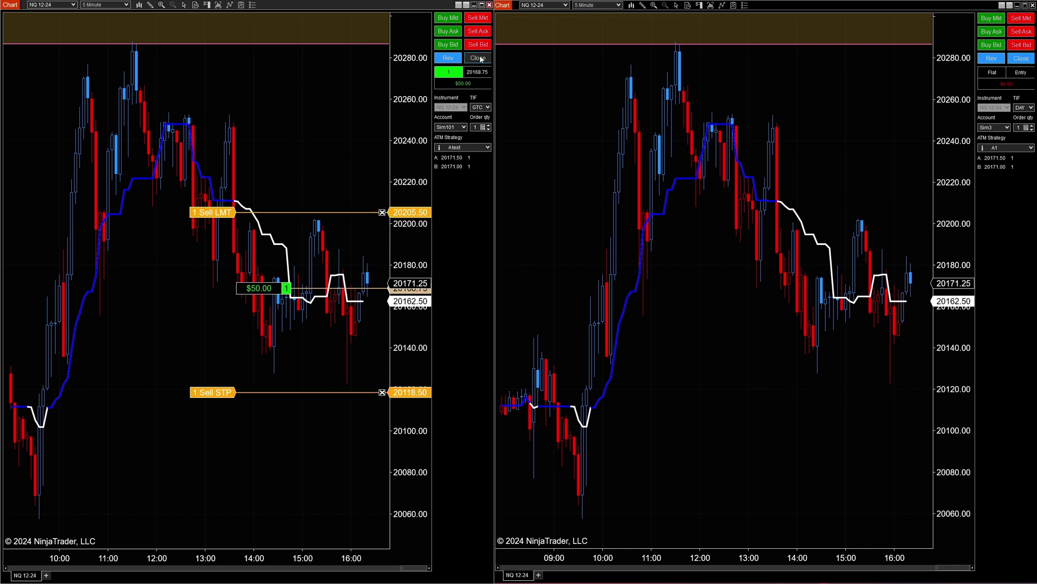
{"action": "left_click", "coordinate": [448, 19]}
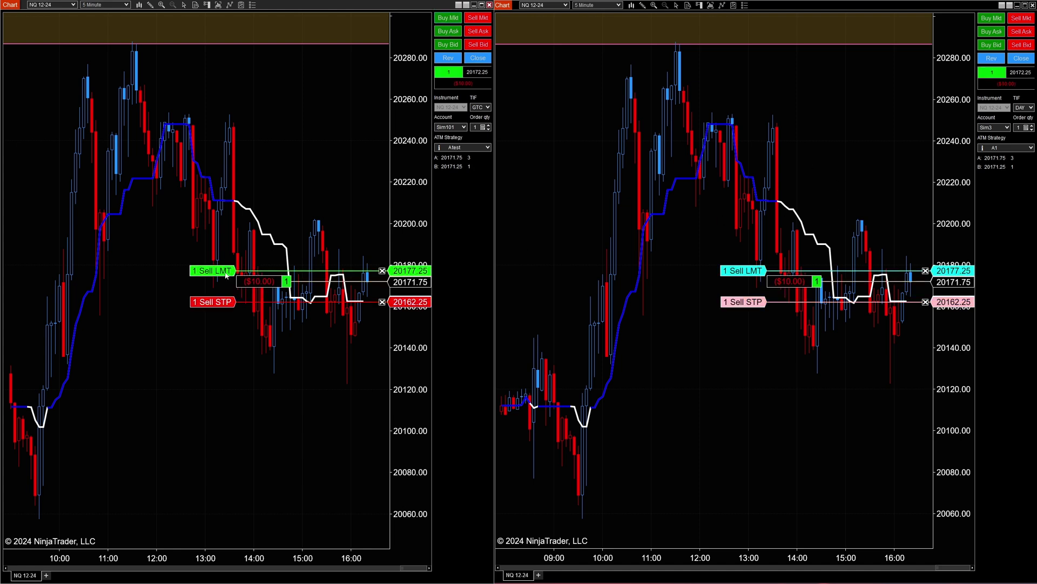
{"action": "left_click_drag", "start_coordinate": [228, 271], "coordinate": [226, 220]}
{"action": "left_click_drag", "start_coordinate": [232, 303], "coordinate": [212, 361]}
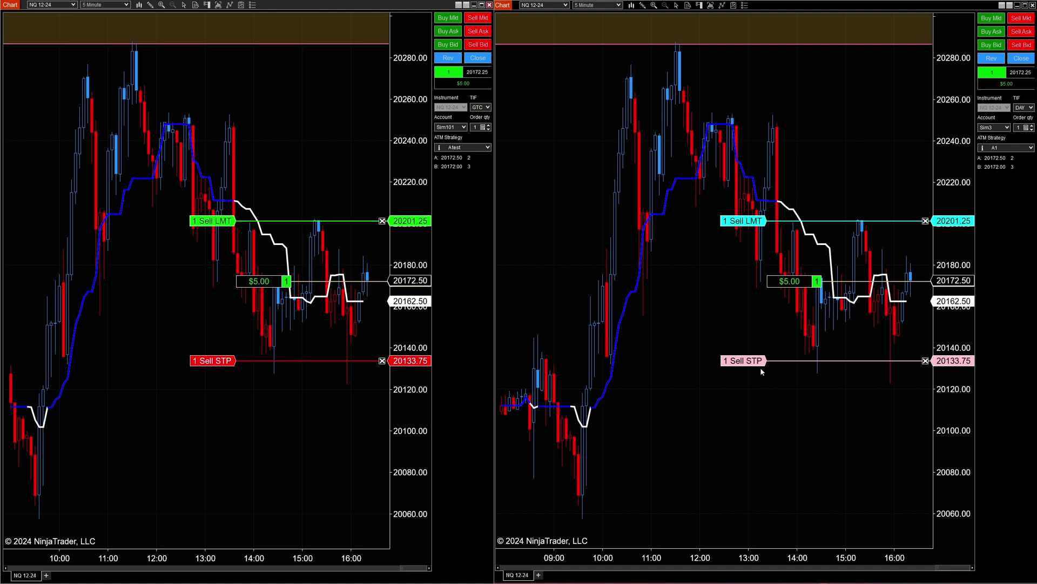
{"action": "left_click_drag", "start_coordinate": [753, 362], "coordinate": [756, 436]}
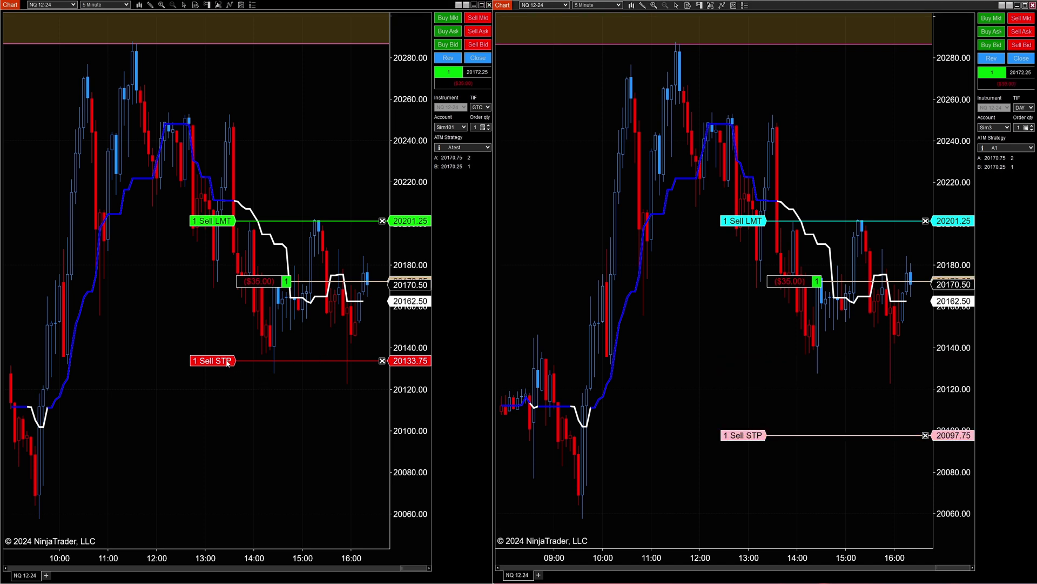
{"action": "mouse_move", "coordinate": [211, 361]}
{"action": "left_mouse_down"}
{"action": "mouse_move", "coordinate": [220, 412]}
{"action": "mouse_move", "coordinate": [226, 359]}
{"action": "left_mouse_up"}
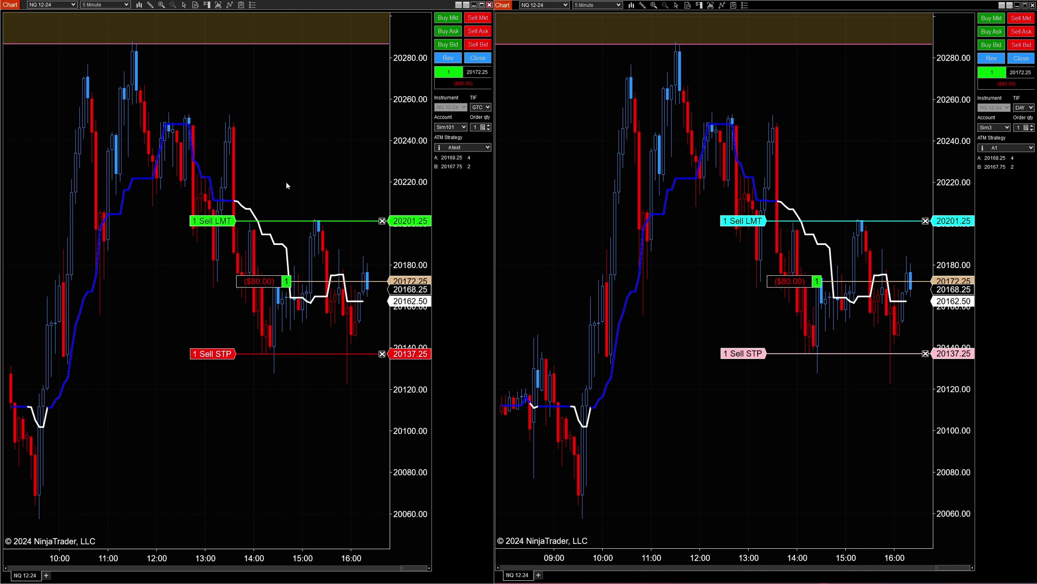
{"action": "left_click", "coordinate": [483, 60]}
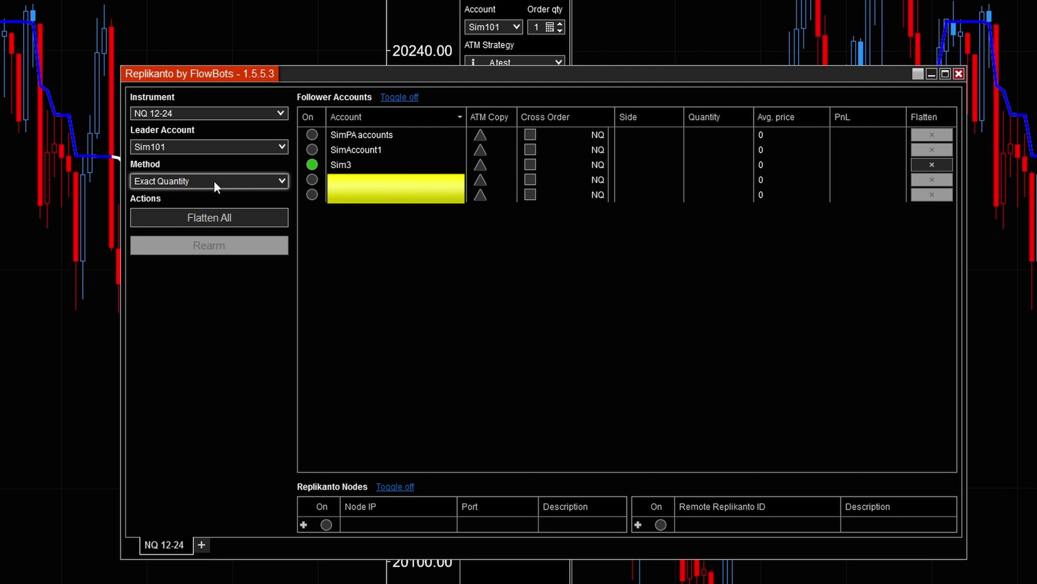
Step: Change Replikanto's copy method from Exact Quantity to Ratio
{"action": "left_click", "coordinate": [286, 181]}
{"action": "key", "text": "Escape"}
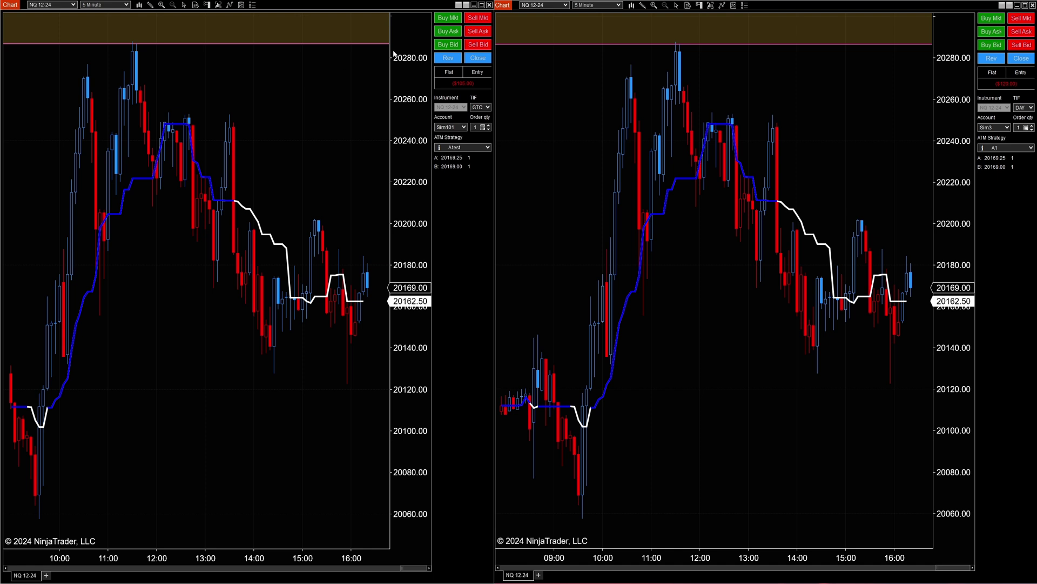
Step: Buy one NQ on the leader, copied as 3 to Sim3, lower stop to 20130.75, then close
{"action": "left_click", "coordinate": [448, 19]}
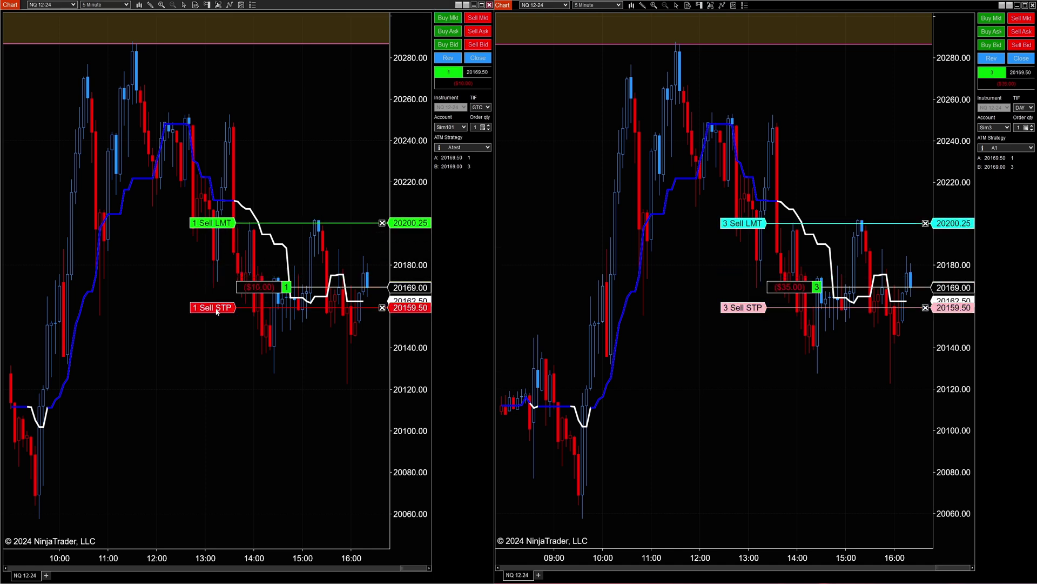
{"action": "left_click_drag", "start_coordinate": [217, 308], "coordinate": [211, 368]}
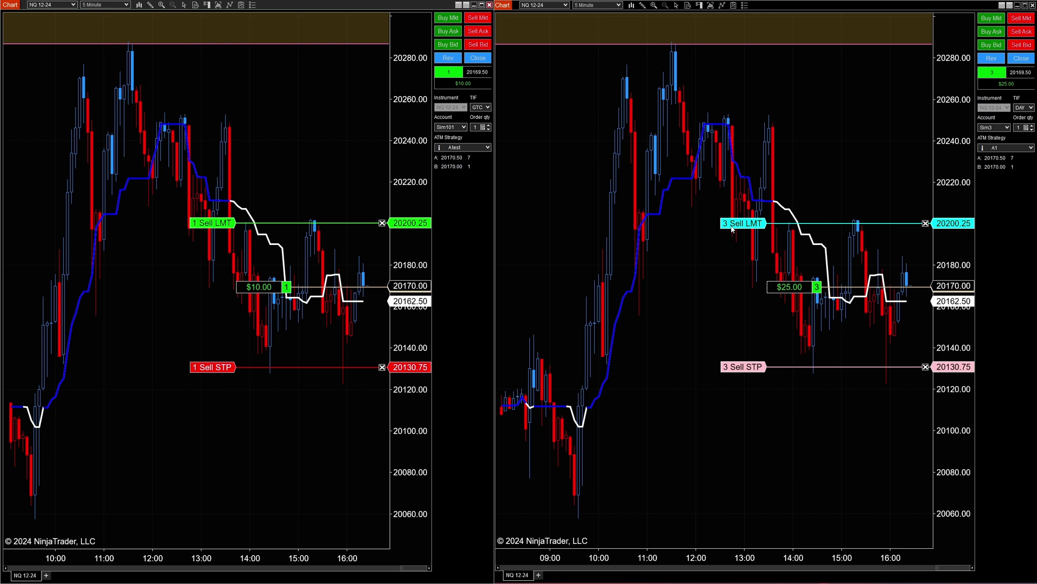
{"action": "left_click", "coordinate": [477, 63]}
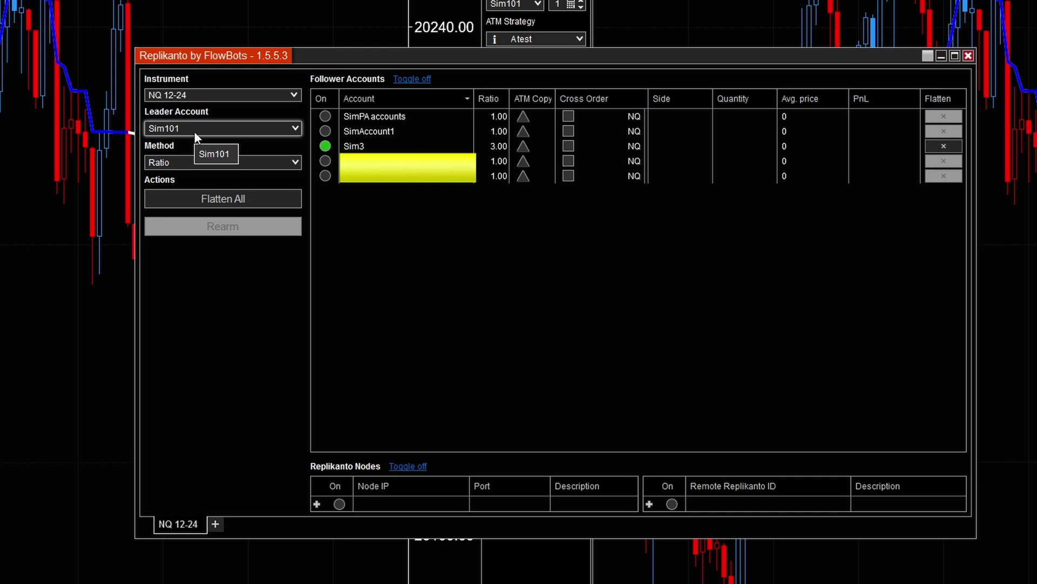
Step: Enable Cross Order on the Sim3 row so its copies trade MNQ
{"action": "left_click", "coordinate": [569, 147]}
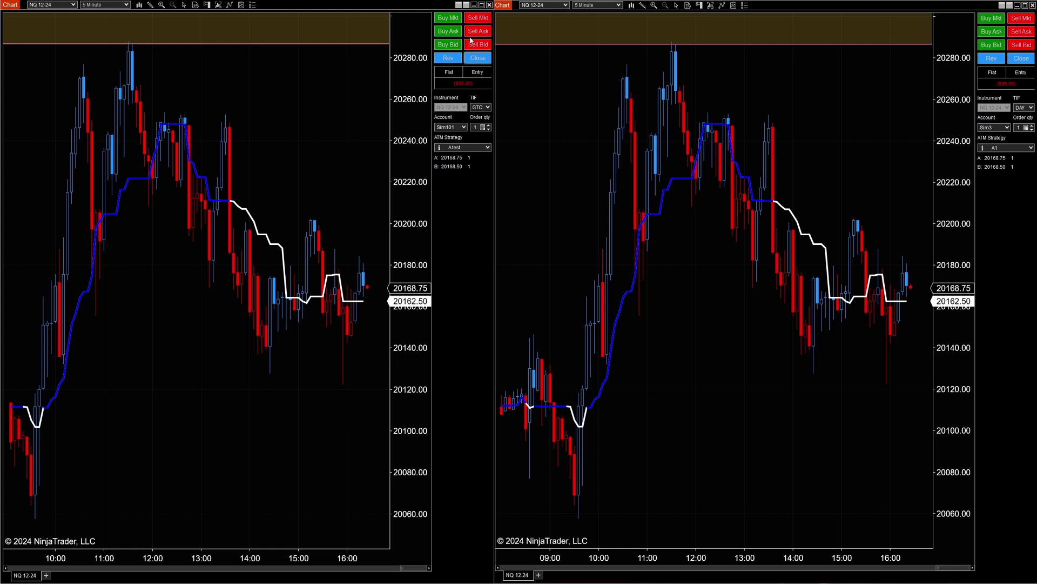
Step: Buy one NQ on Sim101 with target raised to 20212.75 and stop lowered to 20109.00
{"action": "left_click", "coordinate": [447, 19]}
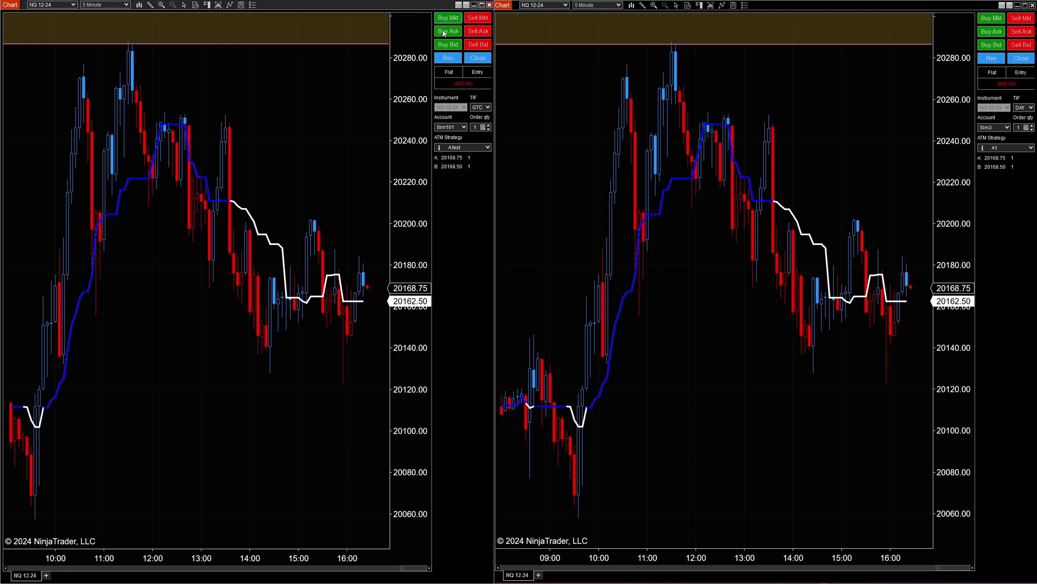
{"action": "left_click_drag", "start_coordinate": [213, 277], "coordinate": [212, 197]}
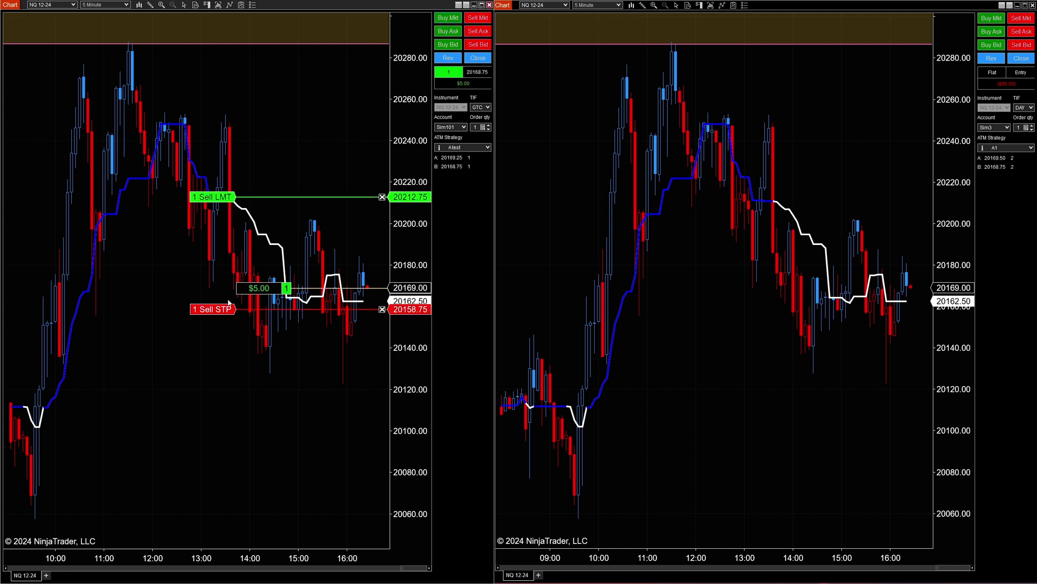
{"action": "left_click_drag", "start_coordinate": [216, 415], "coordinate": [216, 412]}
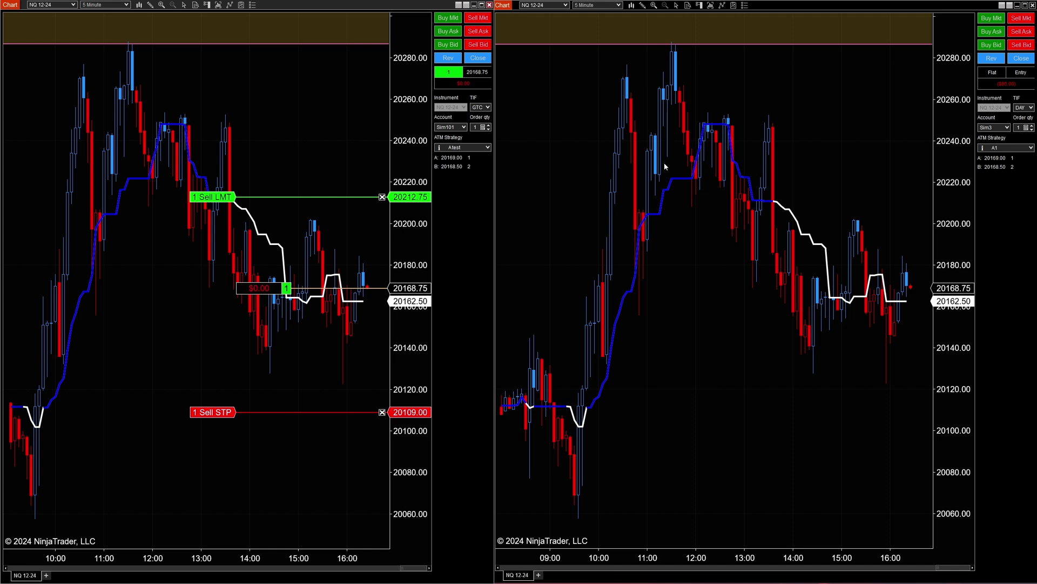
Step: Load MNQ 12-24 into the right chart, then close the leader's position and its copy
{"action": "type", "text": "MNQ"}
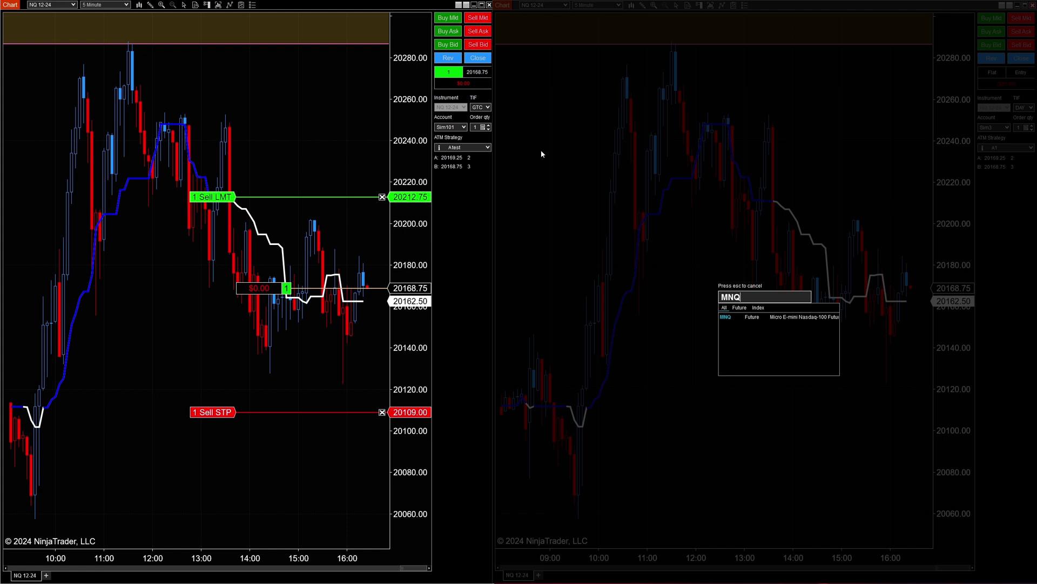
{"action": "type", "text": " 12-24"}
{"action": "key", "text": "Return"}
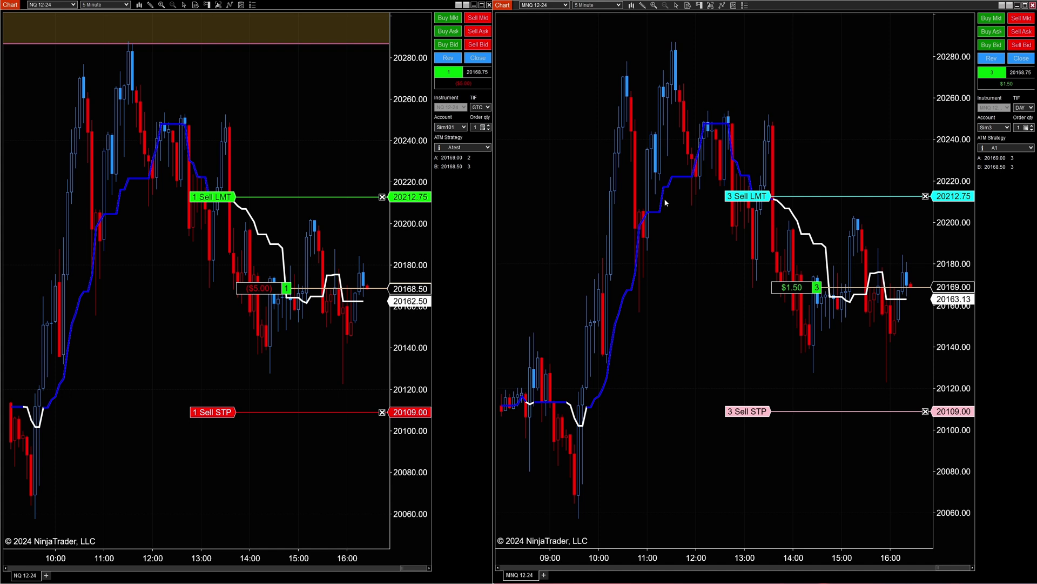
{"action": "left_click", "coordinate": [478, 58]}
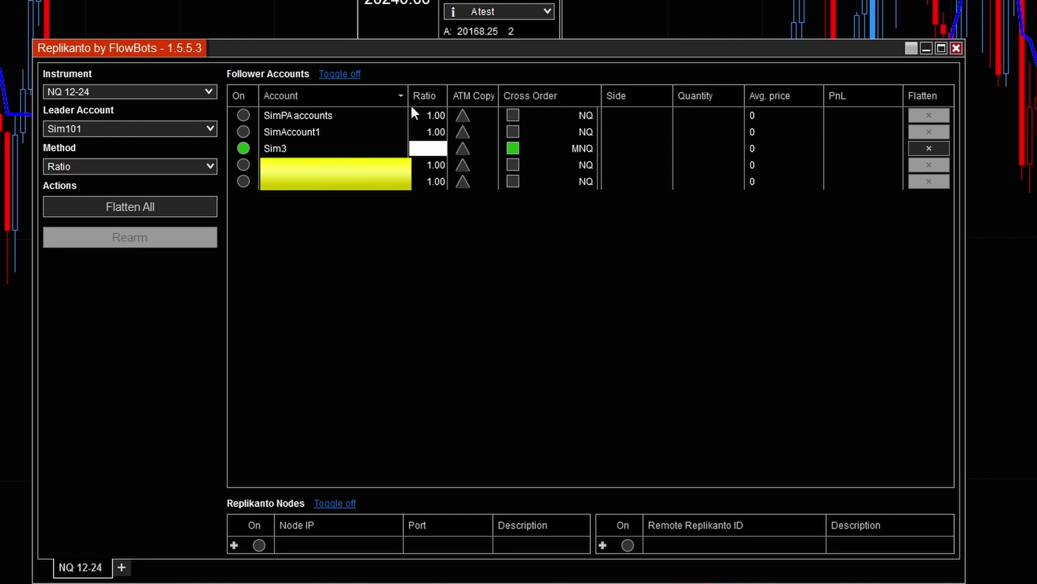
Step: Set Sim3's ratio to 20, buy 1 NQ with target 20201.75 and stop 20125.75, then close it
{"action": "type", "text": "20"}
{"action": "key", "text": "Return"}
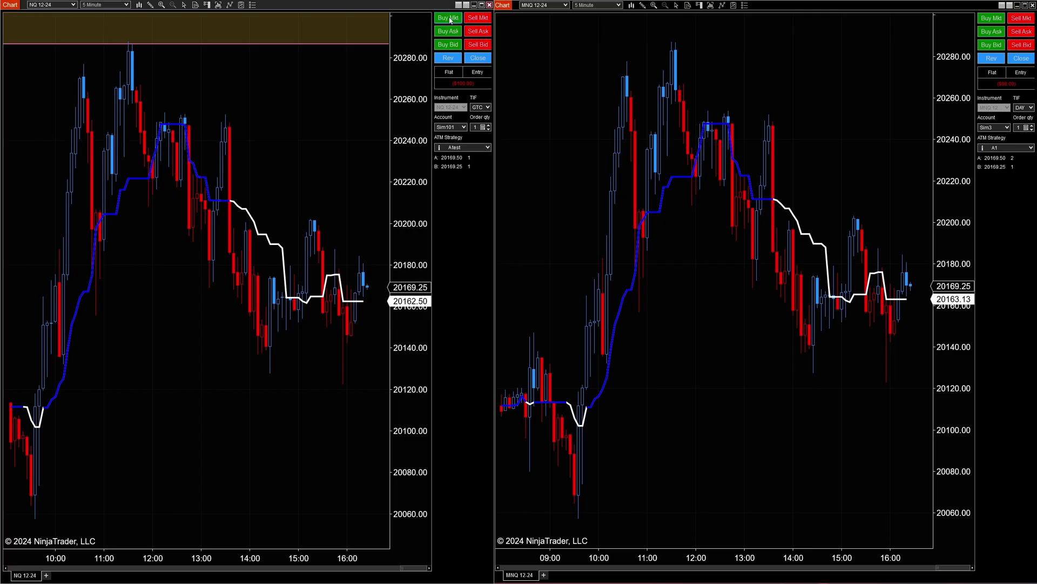
{"action": "left_click", "coordinate": [451, 20]}
{"action": "left_click_drag", "start_coordinate": [210, 277], "coordinate": [212, 220]}
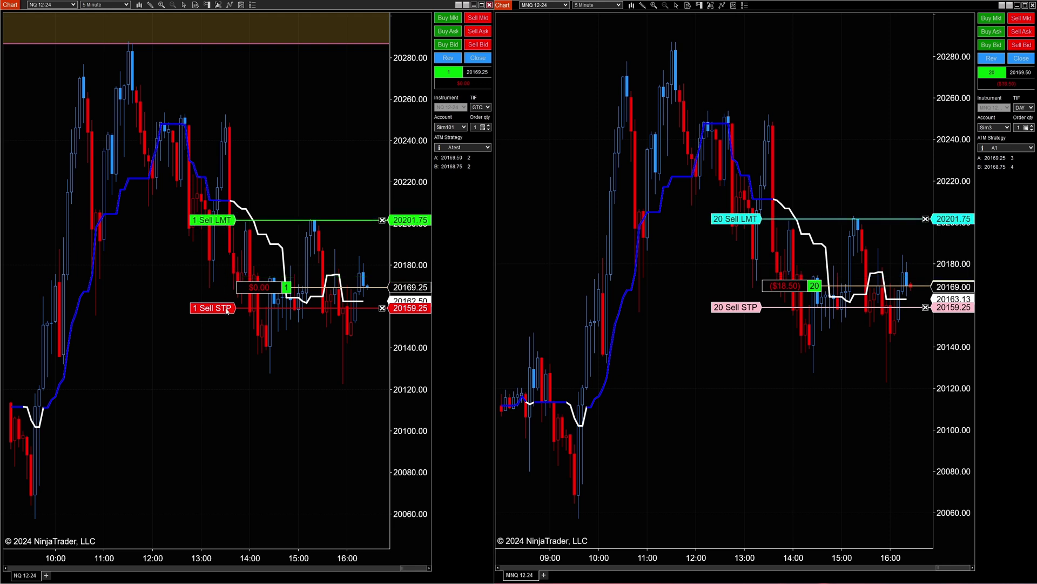
{"action": "left_click_drag", "start_coordinate": [226, 309], "coordinate": [216, 377]}
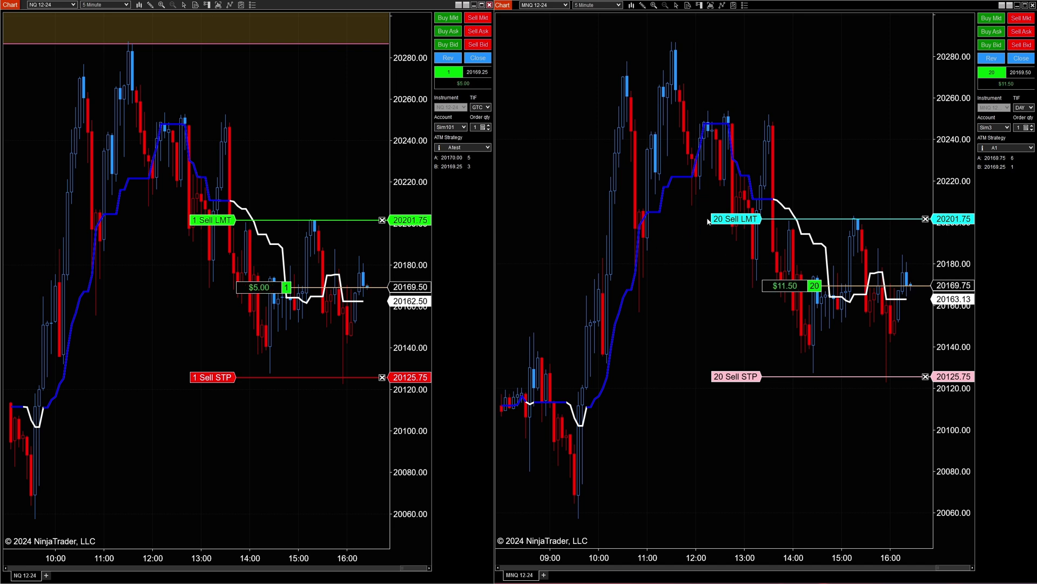
{"action": "left_click", "coordinate": [476, 59]}
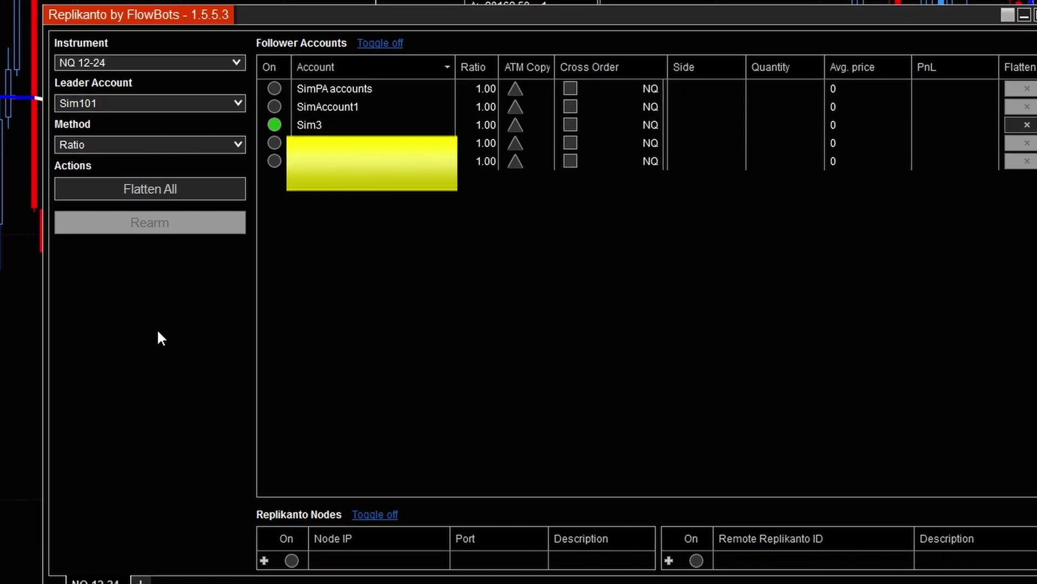
Step: Review the Follower Guard section of Replikanto's Properties, then dismiss the dialog
{"action": "right_click", "coordinate": [159, 335]}
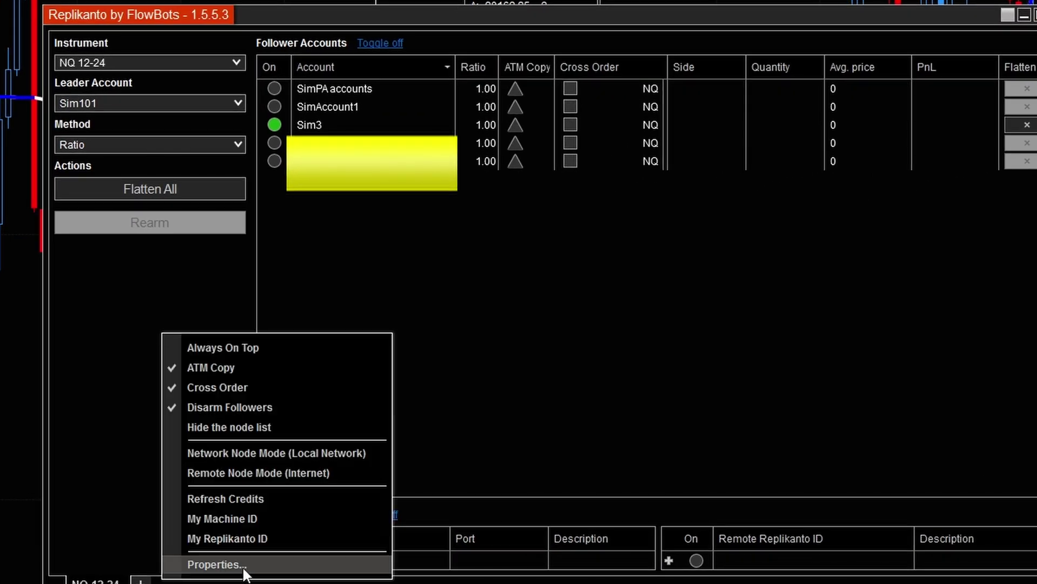
{"action": "left_click", "coordinate": [219, 565]}
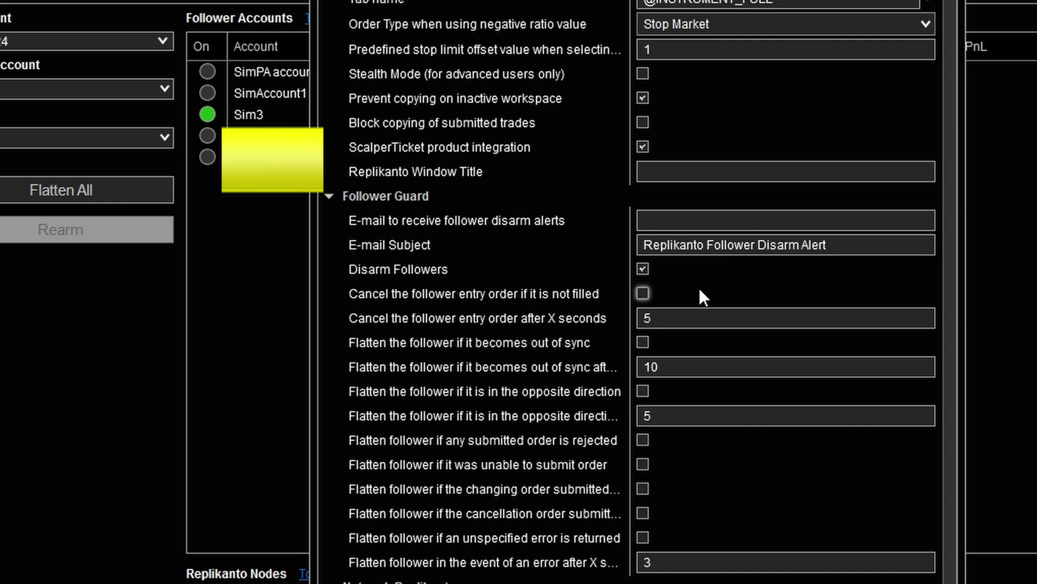
{"action": "key", "text": "Escape"}
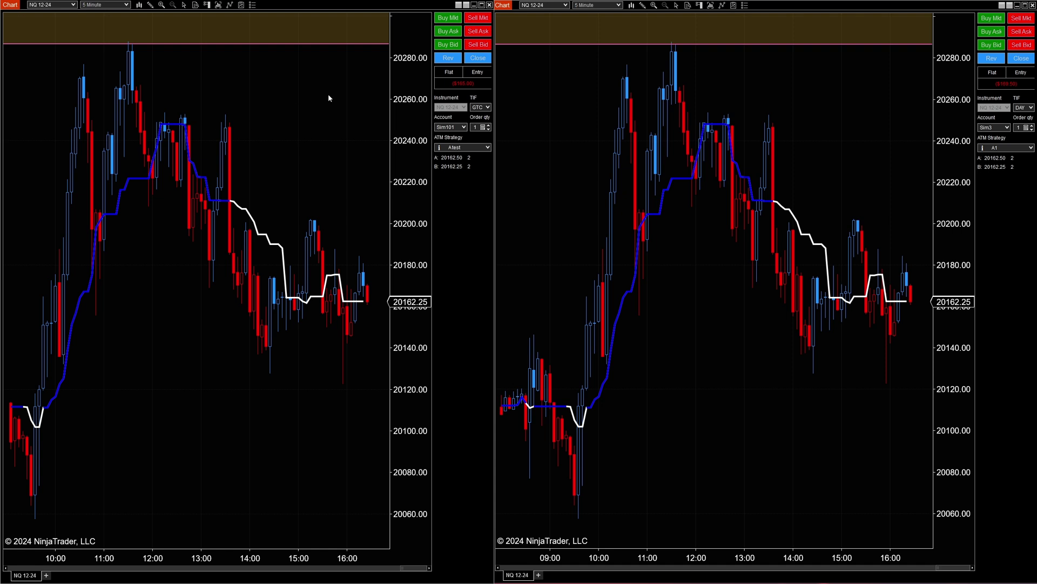
Step: Buy 1 NQ on the leader with brackets at 20208.25 and 20106.75, then close Sim3's copy
{"action": "left_click", "coordinate": [448, 19]}
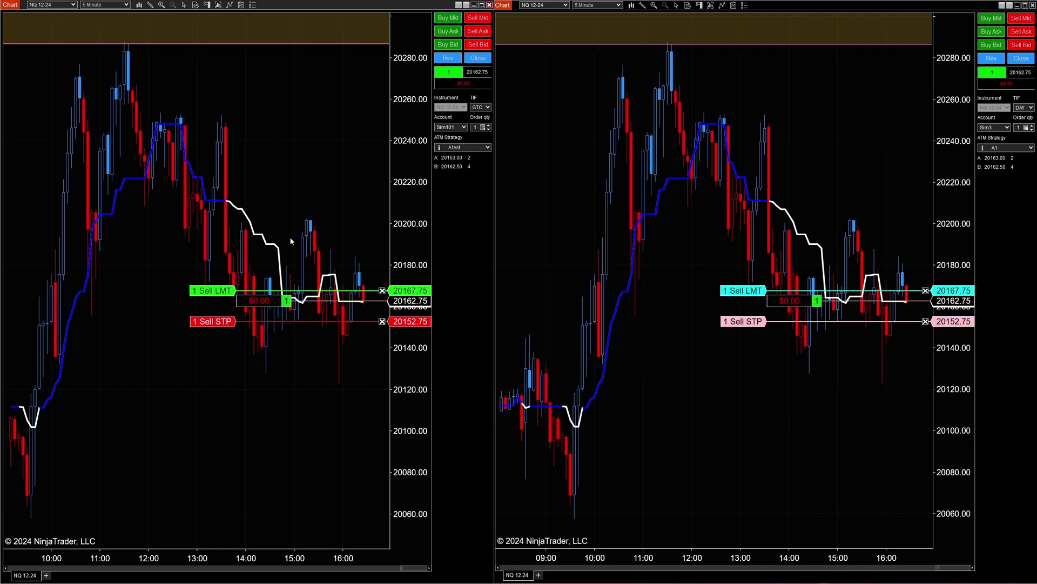
{"action": "left_click_drag", "start_coordinate": [230, 295], "coordinate": [216, 206]}
{"action": "left_click_drag", "start_coordinate": [213, 321], "coordinate": [213, 416]}
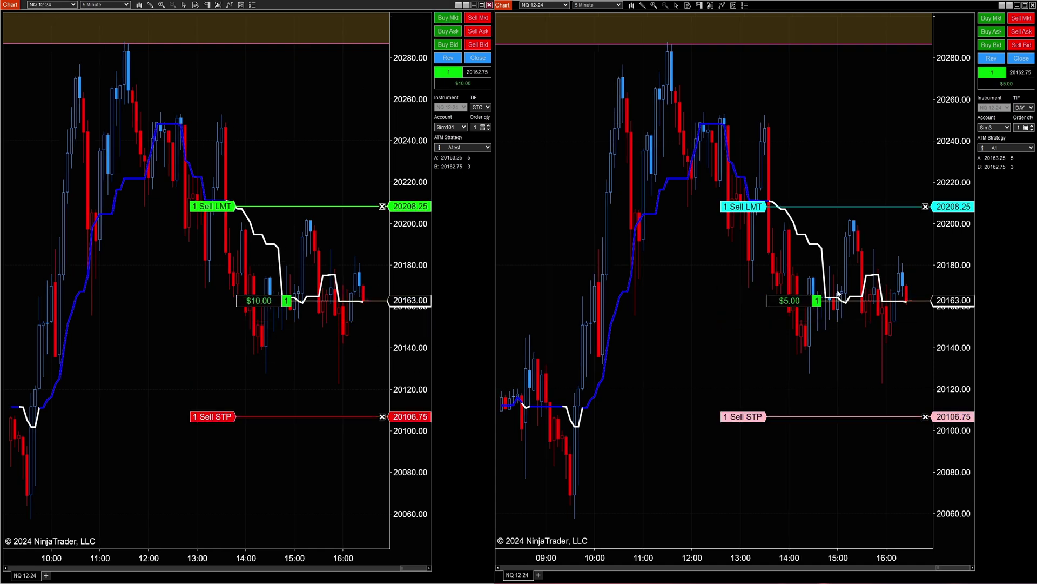
{"action": "left_click", "coordinate": [1027, 60]}
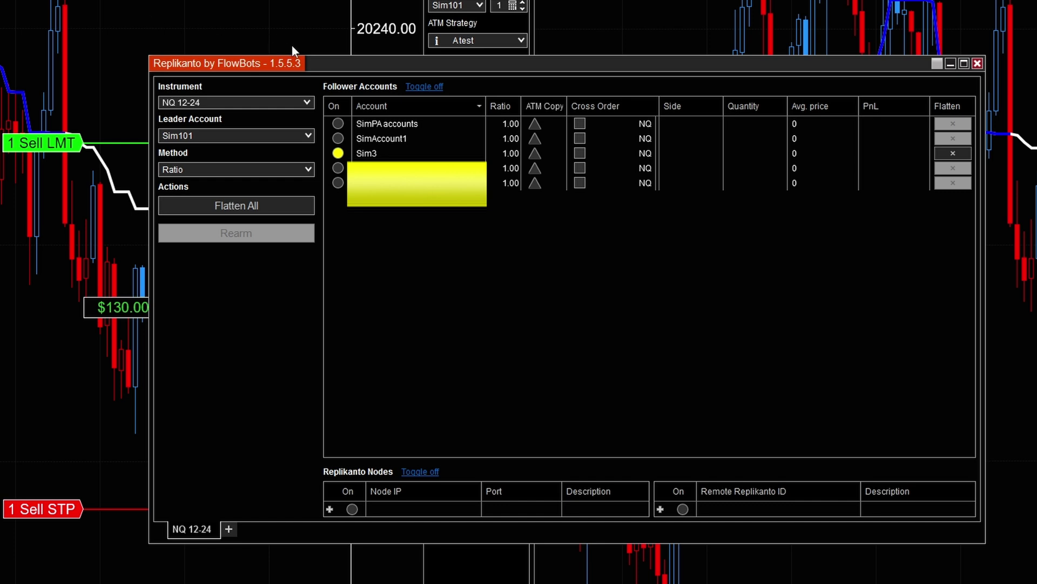
Step: Flatten every account's position with confirmation, then leave the Replikanto window
{"action": "left_click", "coordinate": [254, 204]}
{"action": "left_click", "coordinate": [593, 344]}
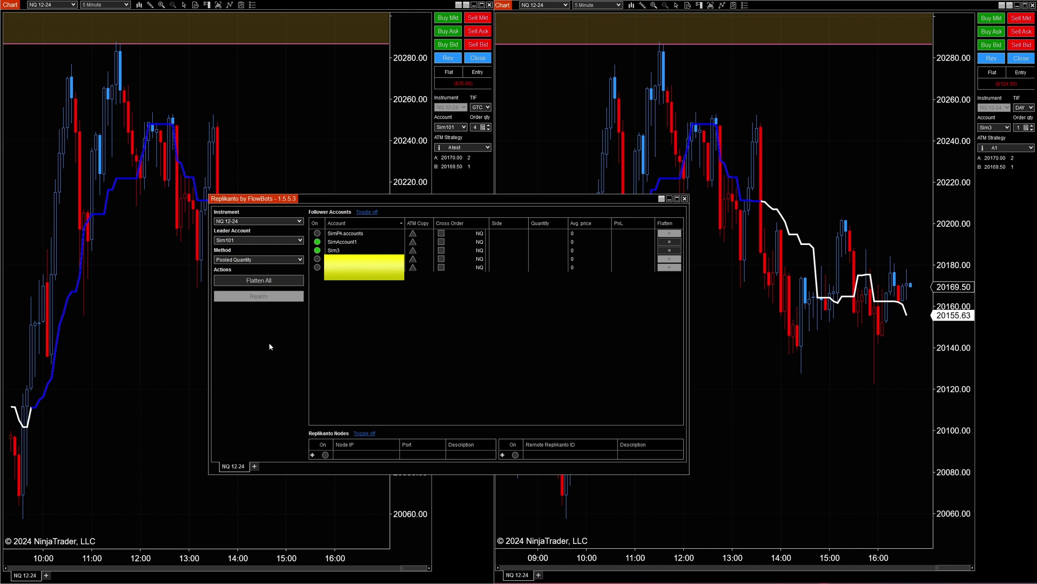
{"action": "key", "text": "alt+Tab"}
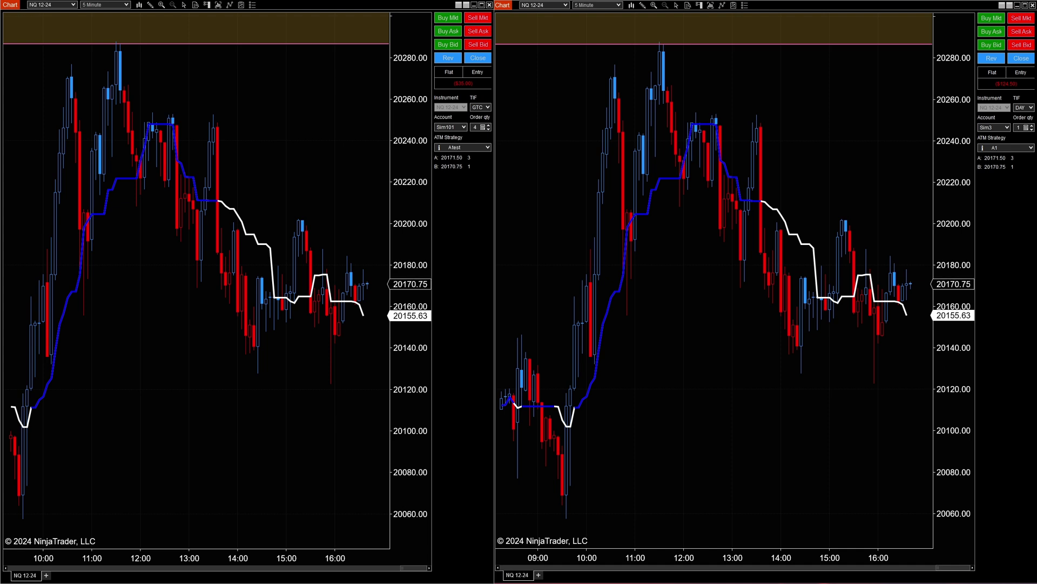
Step: Buy 4 NQ on the leader with target 20213.25 and stop 20123.75, then close the trade
{"action": "key", "text": "alt+Tab"}
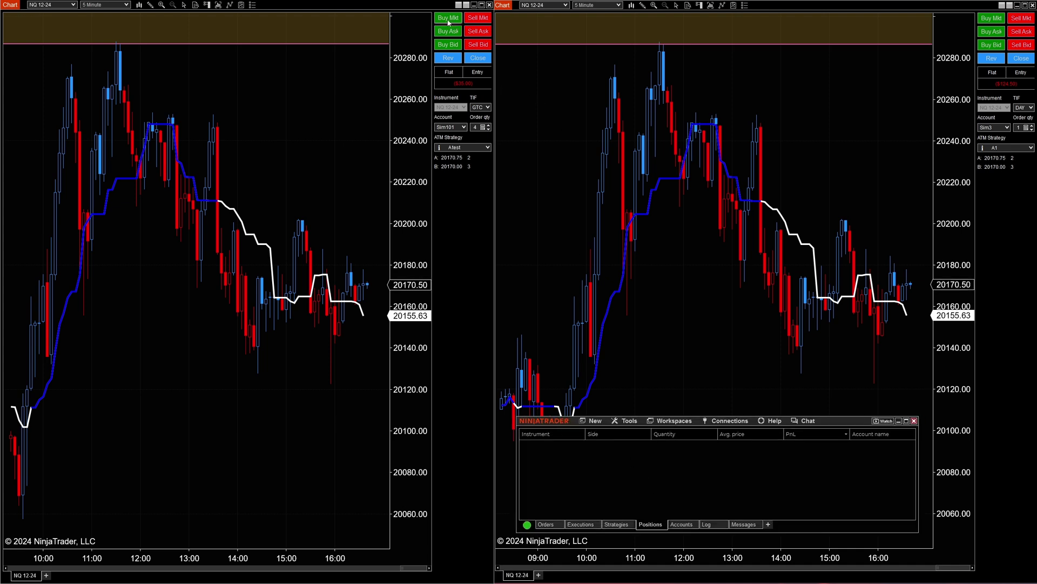
{"action": "left_click", "coordinate": [446, 20]}
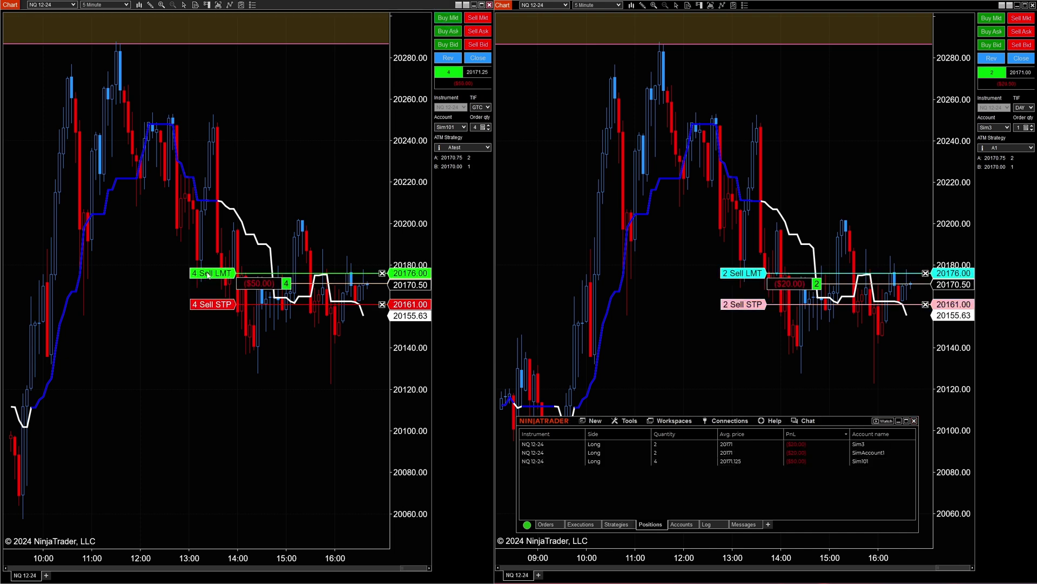
{"action": "left_click_drag", "start_coordinate": [208, 275], "coordinate": [200, 206]}
{"action": "left_click_drag", "start_coordinate": [203, 311], "coordinate": [202, 382]}
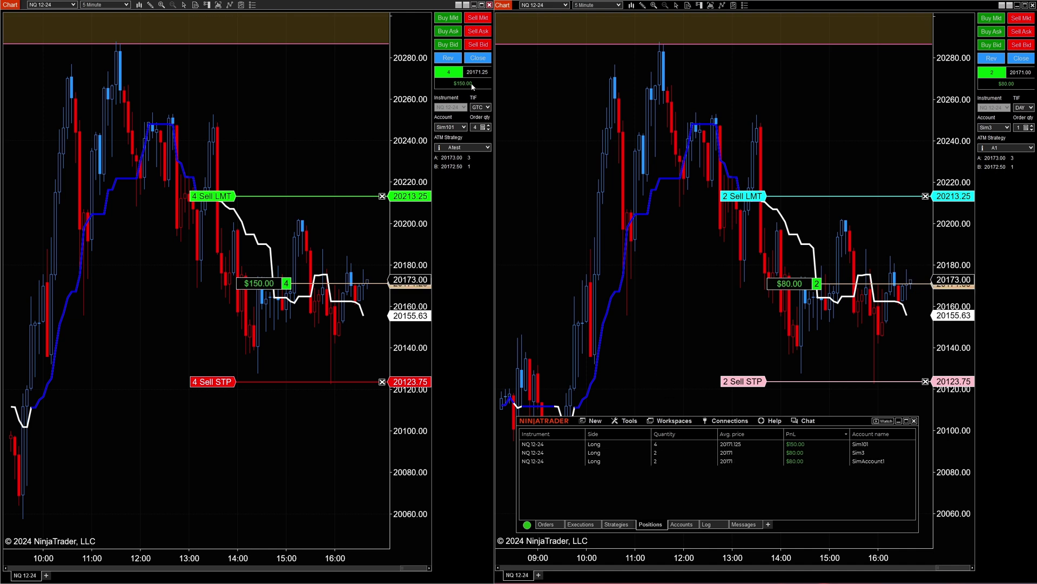
{"action": "left_click", "coordinate": [478, 58]}
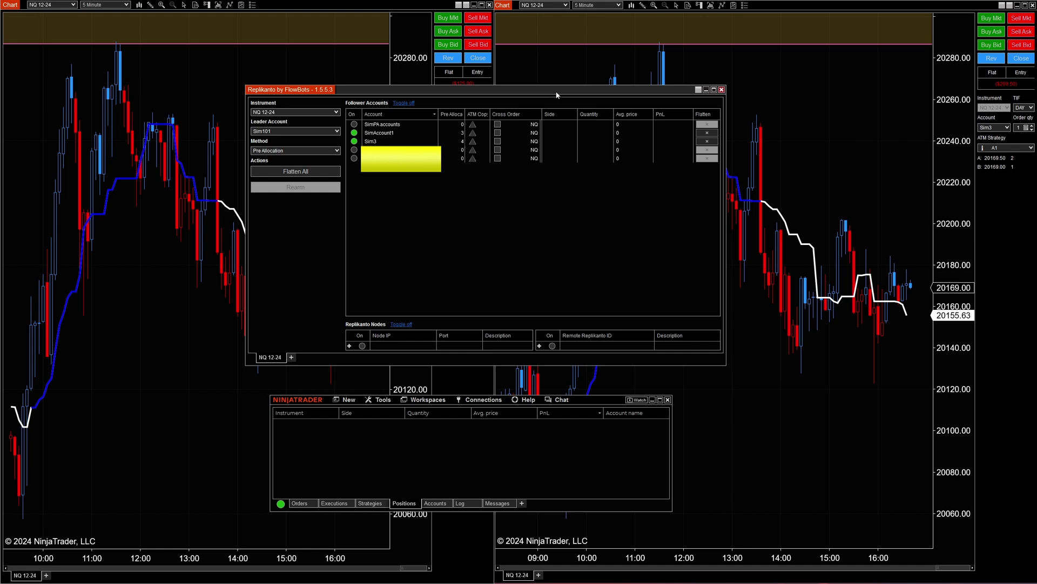
Step: Buy 1 NQ on the leader with stop at 20119.50, with the positions window over the right chart
{"action": "left_click", "coordinate": [722, 89]}
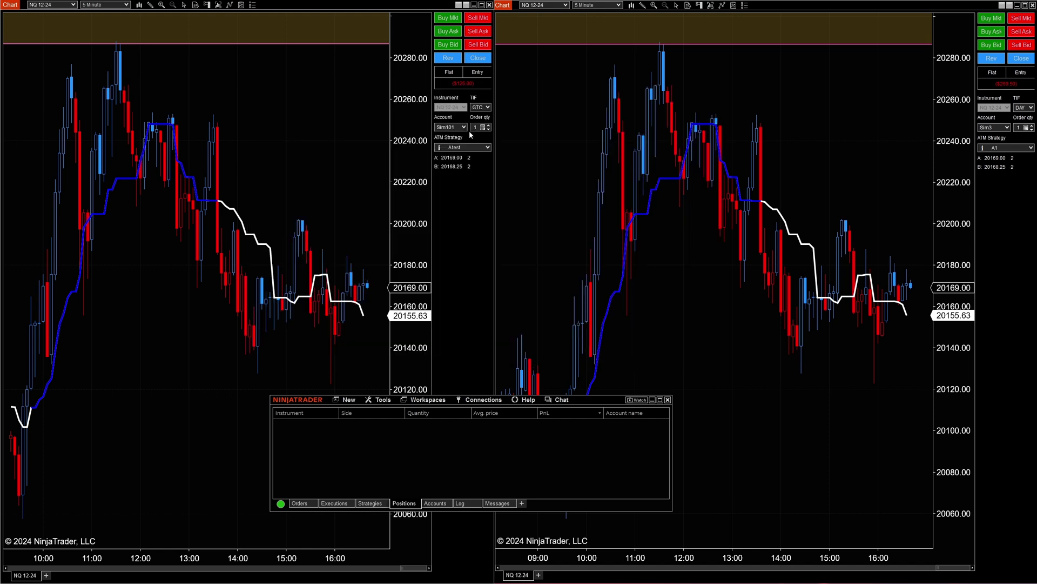
{"action": "left_click", "coordinate": [449, 19]}
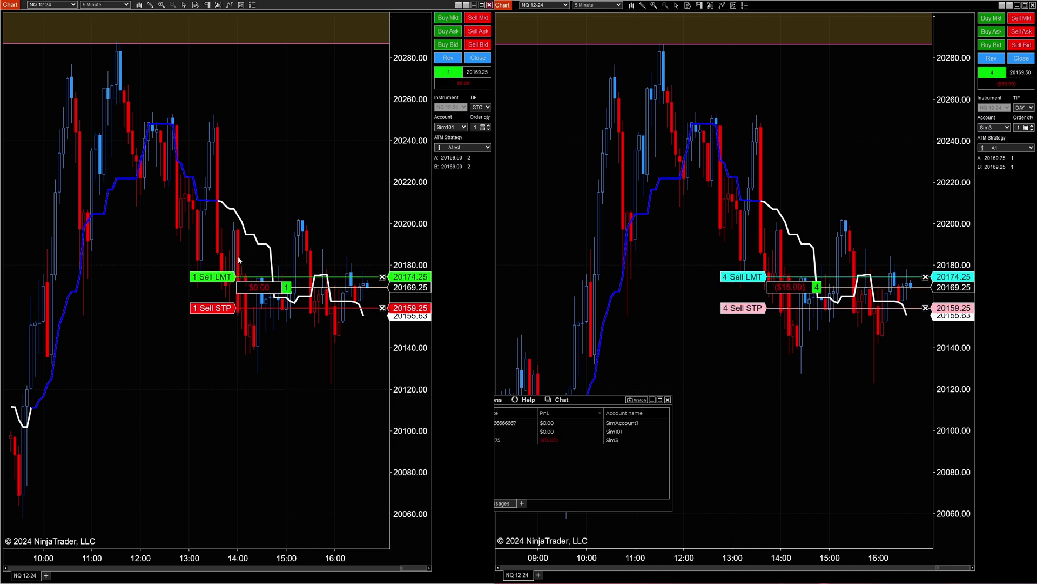
{"action": "left_click_drag", "start_coordinate": [216, 277], "coordinate": [216, 213]}
{"action": "left_click_drag", "start_coordinate": [214, 309], "coordinate": [214, 390]}
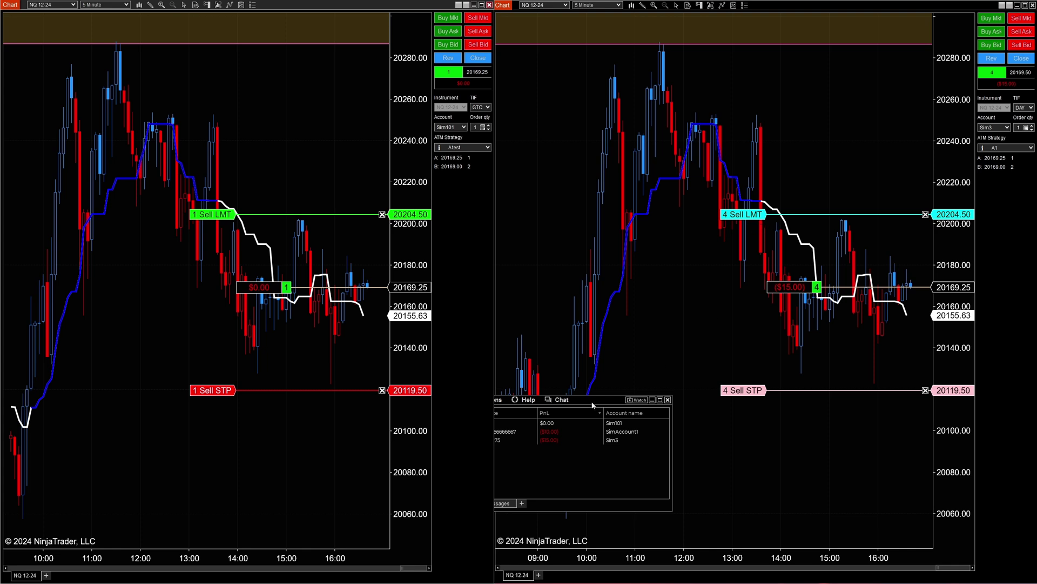
{"action": "left_click_drag", "start_coordinate": [592, 404], "coordinate": [824, 434]}
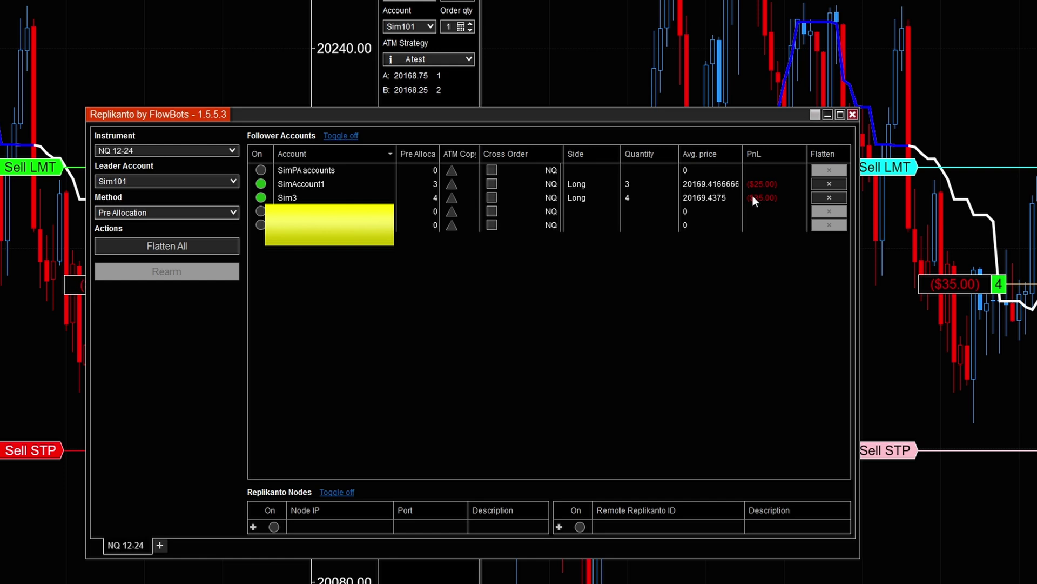
Step: Flatten the Sim3 and SimAccount1 follower positions individually, then close the leader's trade
{"action": "left_click", "coordinate": [832, 198]}
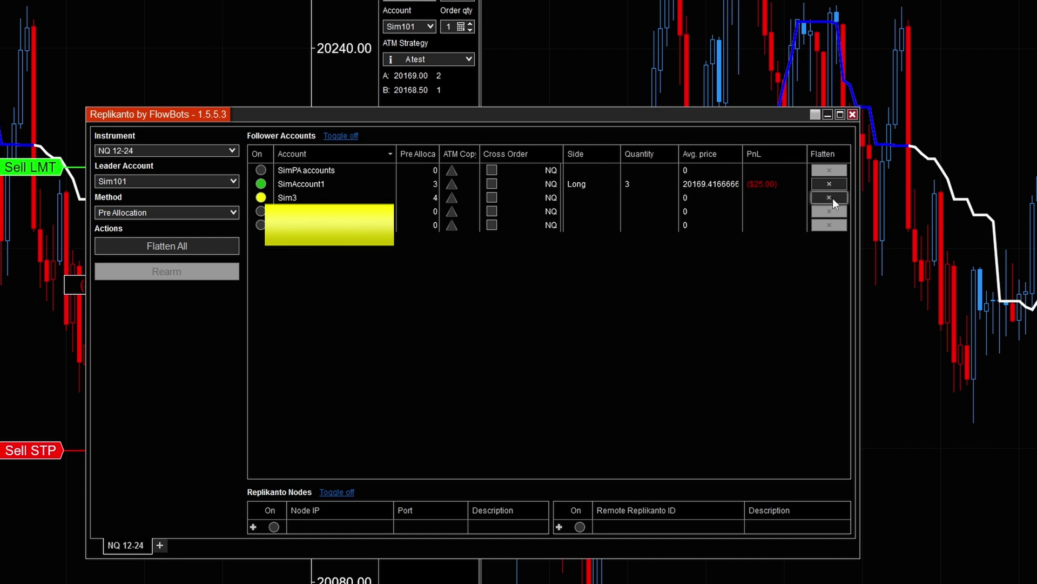
{"action": "left_click", "coordinate": [832, 184]}
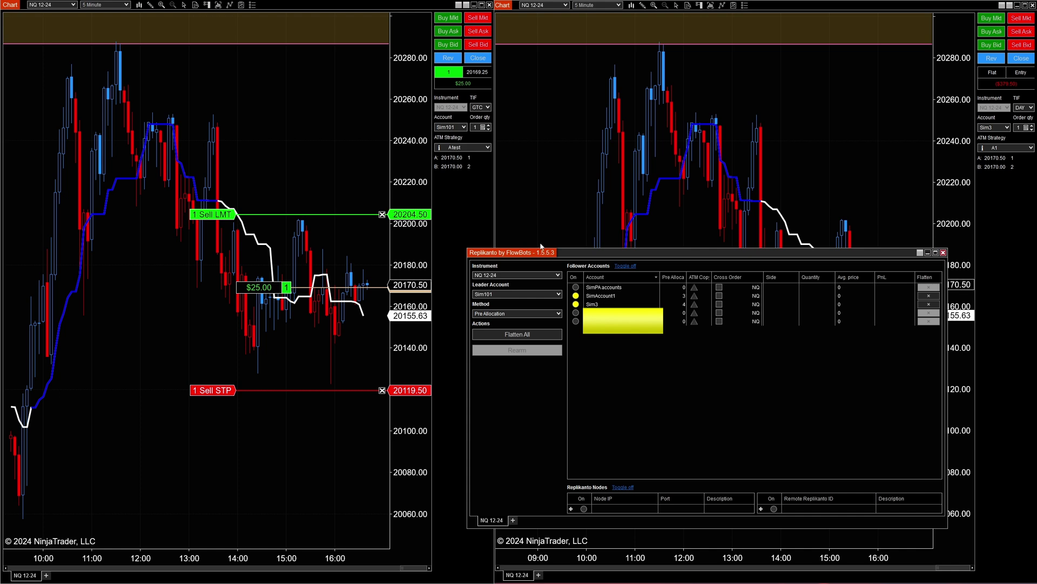
{"action": "left_click", "coordinate": [478, 60]}
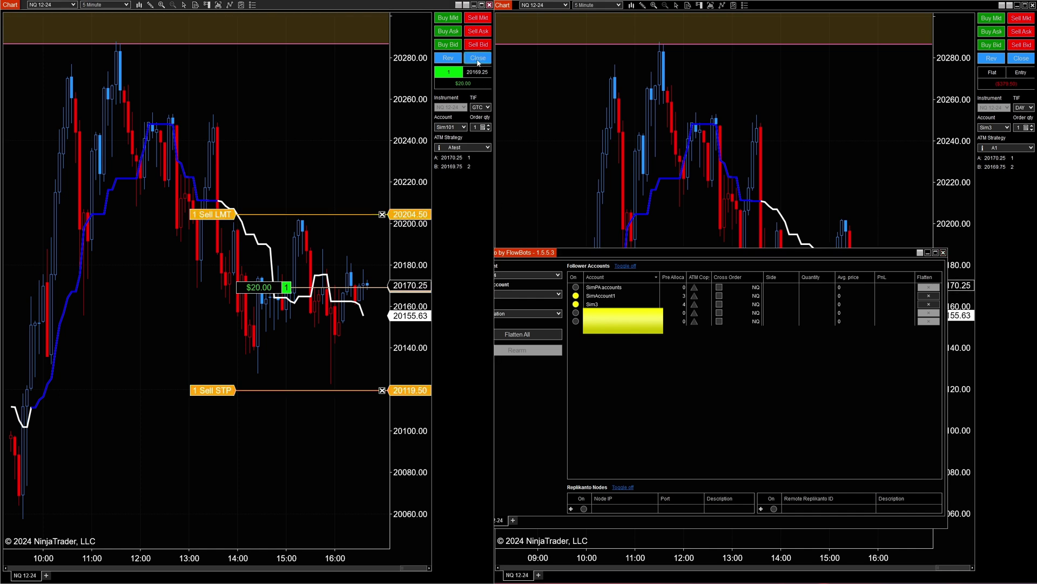
{"action": "left_click", "coordinate": [611, 365]}
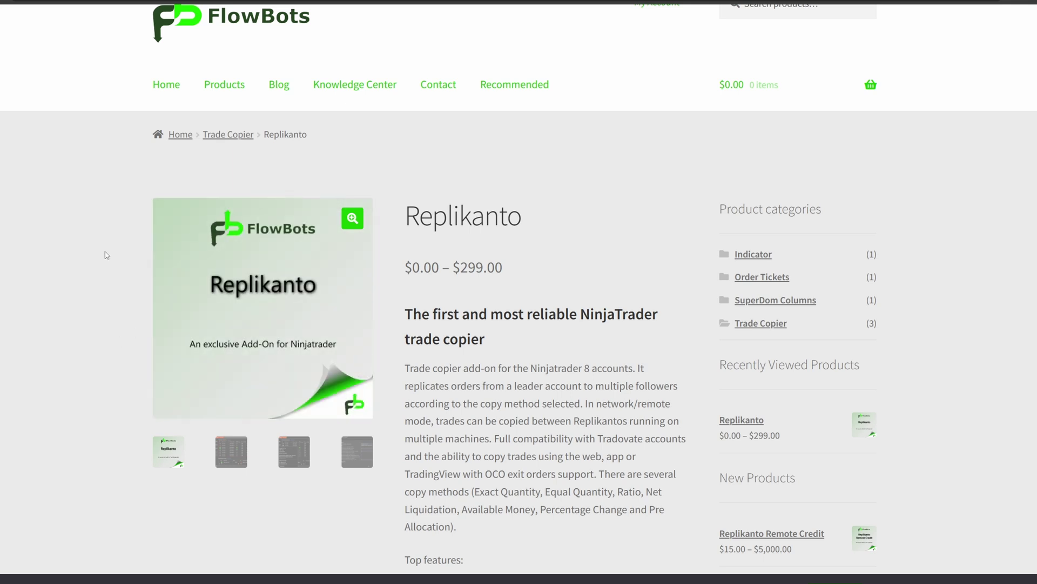
Step: Scroll through the Replikanto page's top features, such as Follower Guard and Cross Order
{"action": "scroll", "coordinate": [107, 259], "scroll_direction": "down", "scroll_amount": 3}
{"action": "scroll", "coordinate": [108, 262], "scroll_direction": "up", "scroll_amount": 3}
{"action": "scroll", "coordinate": [463, 216], "scroll_direction": "down", "scroll_amount": 7}
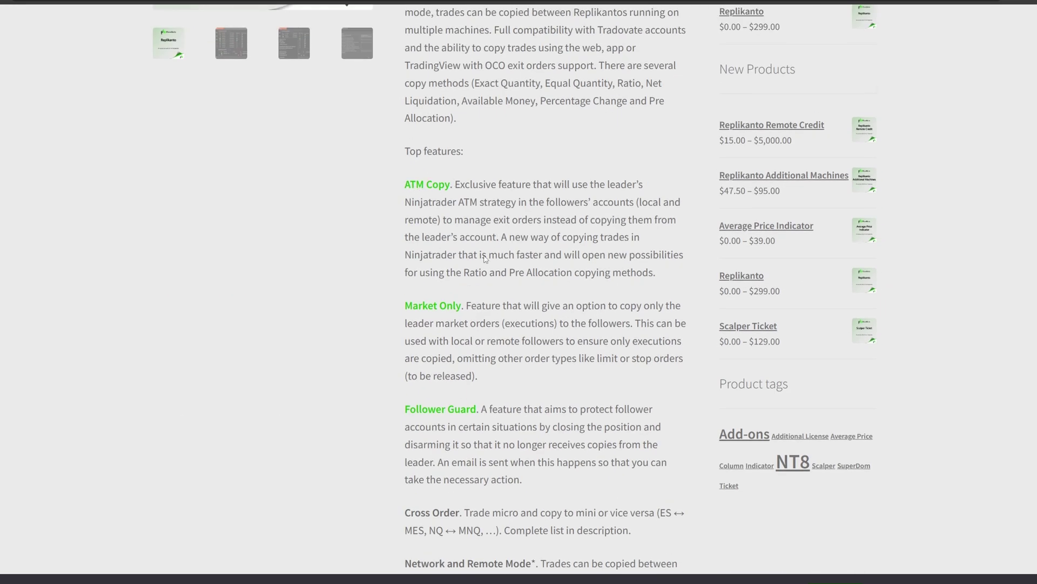
{"action": "scroll", "coordinate": [485, 258], "scroll_direction": "down", "scroll_amount": 4}
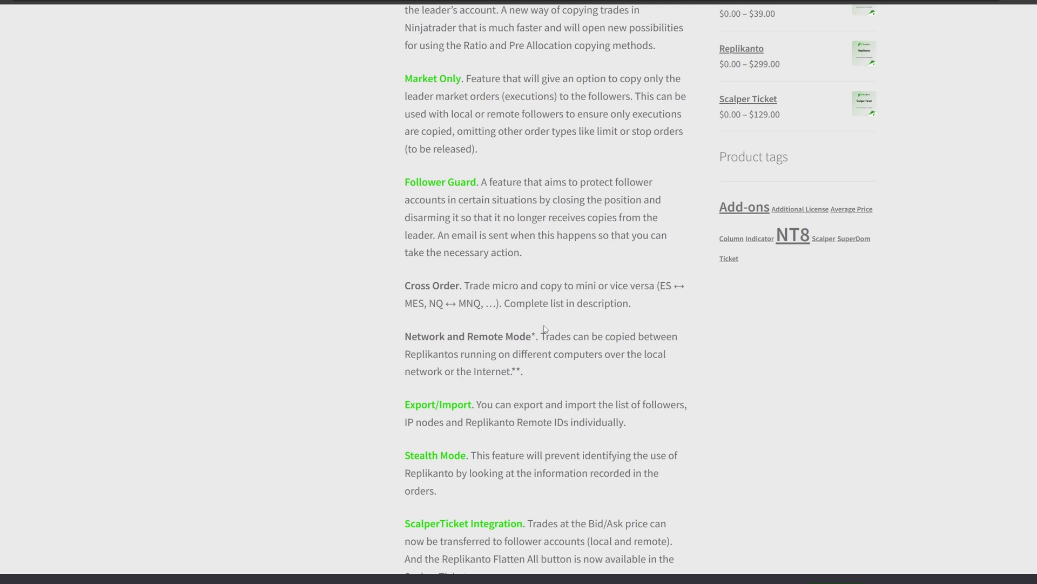
{"action": "scroll", "coordinate": [544, 328], "scroll_direction": "down", "scroll_amount": 3}
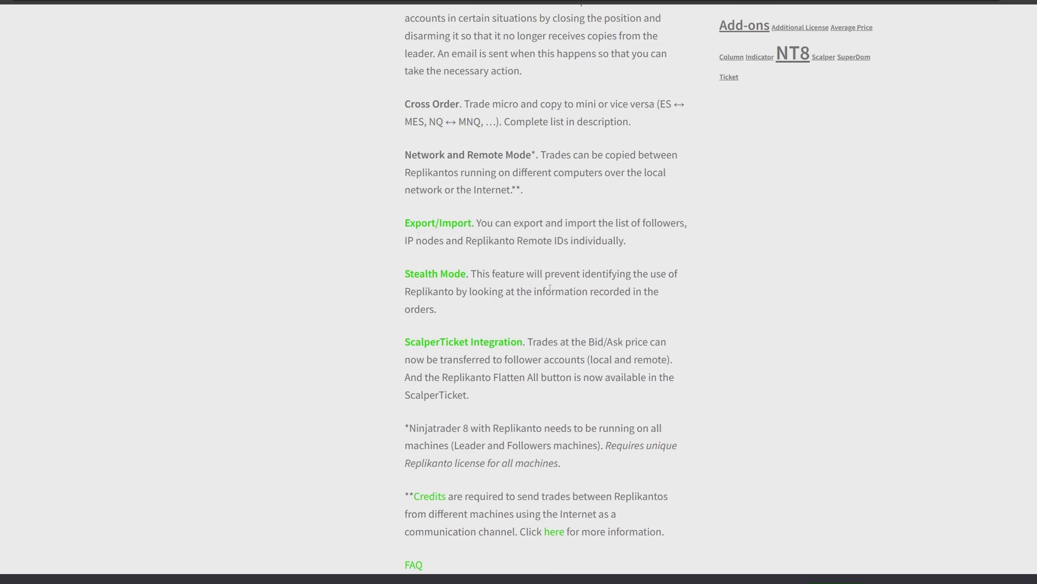
{"action": "scroll", "coordinate": [550, 287], "scroll_direction": "down", "scroll_amount": 1}
{"action": "scroll", "coordinate": [550, 303], "scroll_direction": "up", "scroll_amount": 2}
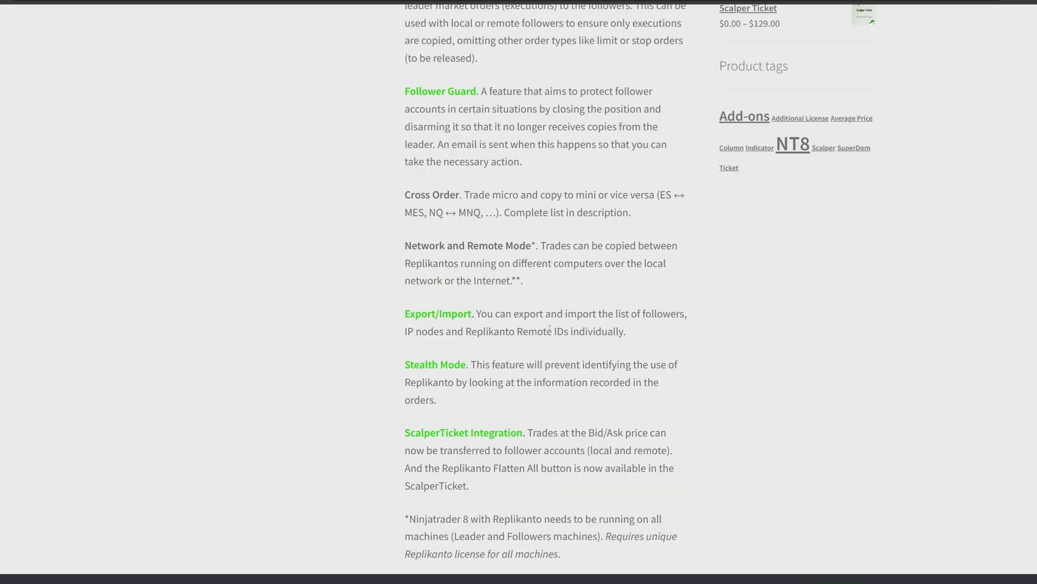